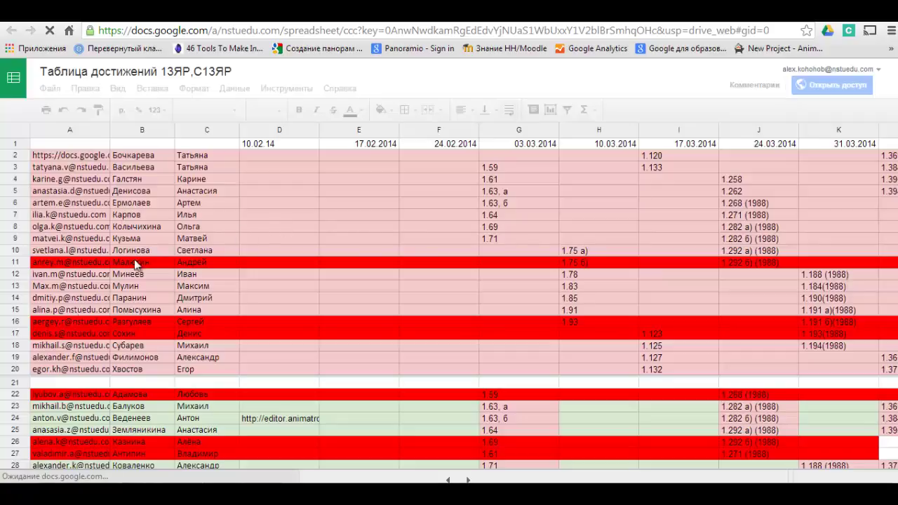
Switch to the 13ЯР Drive folder and create a new form there with the default theme (По умолчанию).
{"action": "mouse_move", "coordinate": [86, 500]}
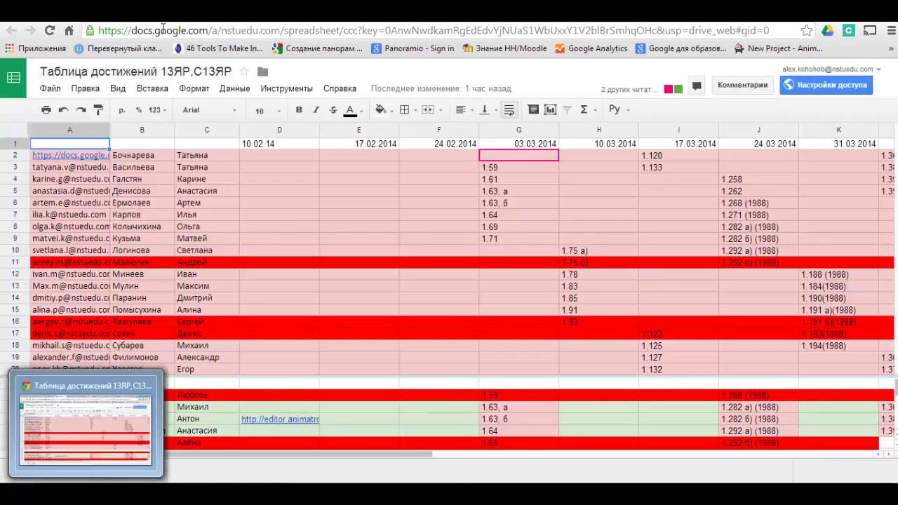
{"action": "key", "text": "ctrl+w"}
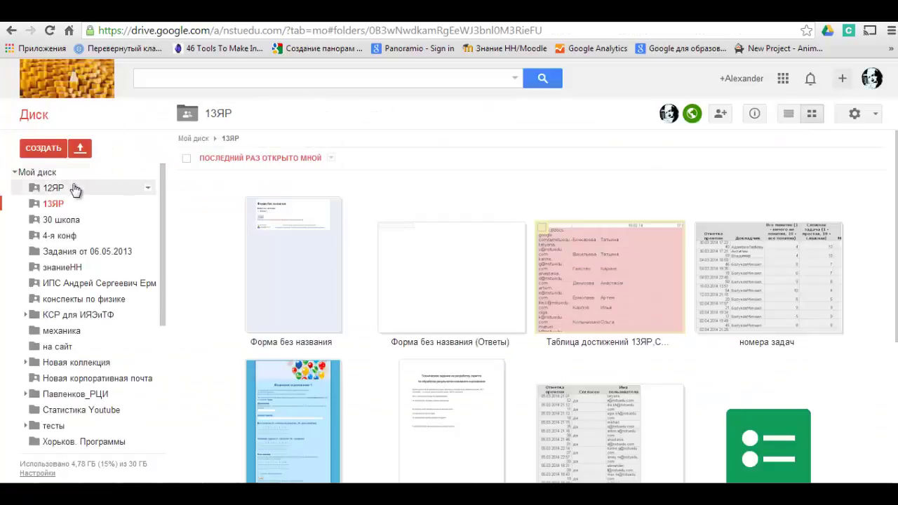
{"action": "left_click", "coordinate": [41, 148]}
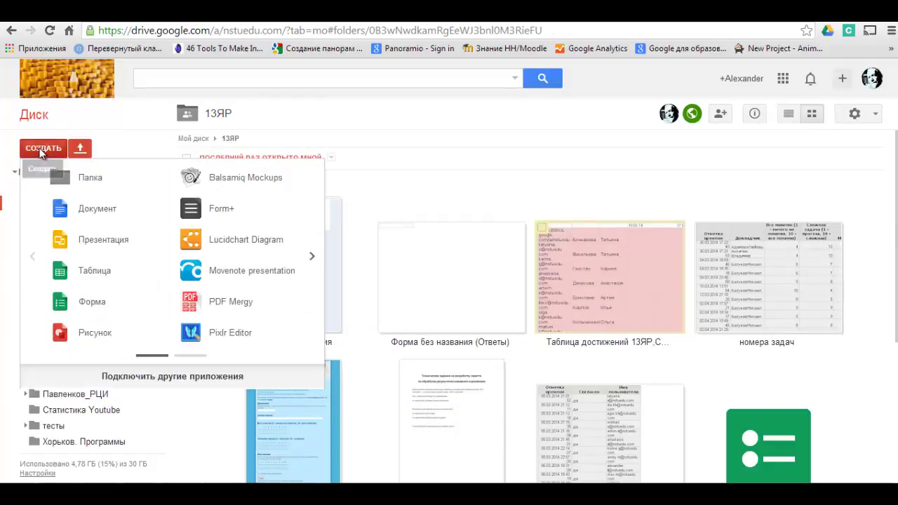
{"action": "left_click", "coordinate": [66, 301]}
{"action": "left_click", "coordinate": [320, 300]}
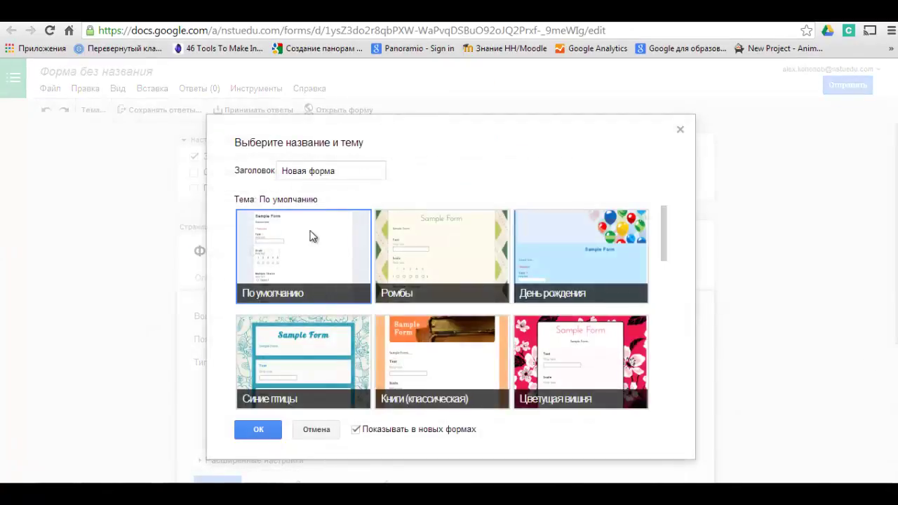
{"action": "left_click", "coordinate": [256, 430]}
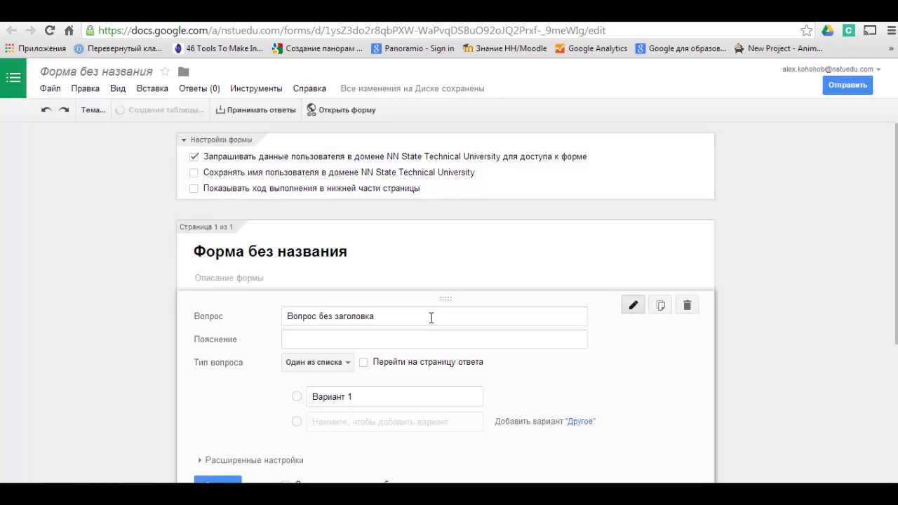
Turn on saving the names of users in the NN State Technical University domain for the form.
{"action": "left_click", "coordinate": [194, 173]}
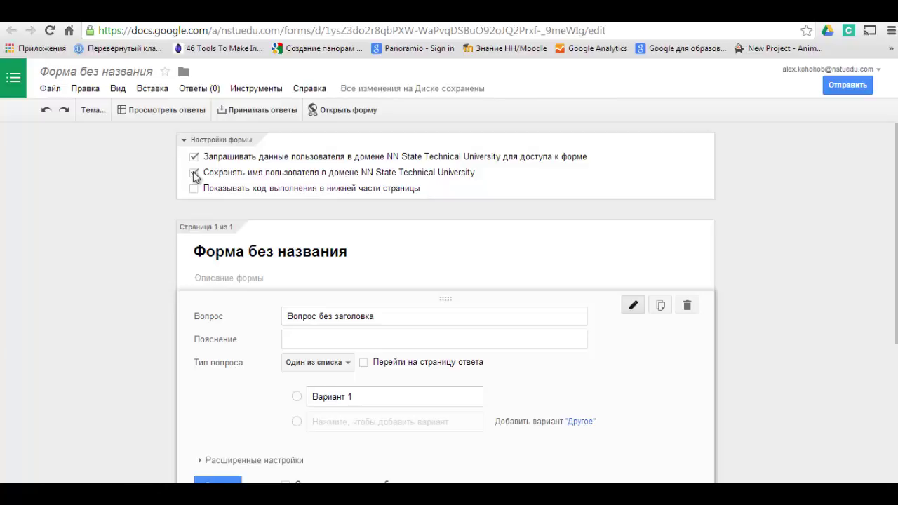
{"action": "left_click", "coordinate": [194, 174]}
Title the first question "Докладчик" and set its type to a drop-down list (Выпадающий список).
{"action": "left_click", "coordinate": [334, 315]}
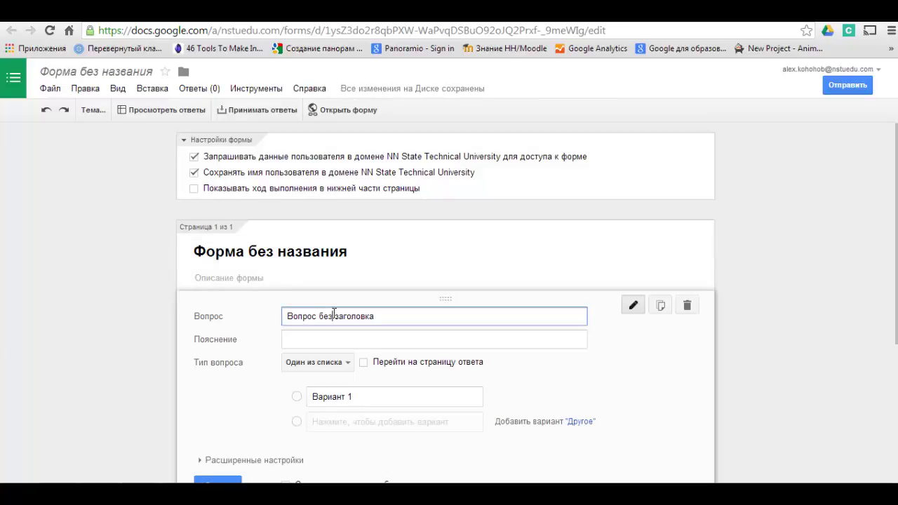
{"action": "left_click_drag", "start_coordinate": [381, 320], "coordinate": [162, 321]}
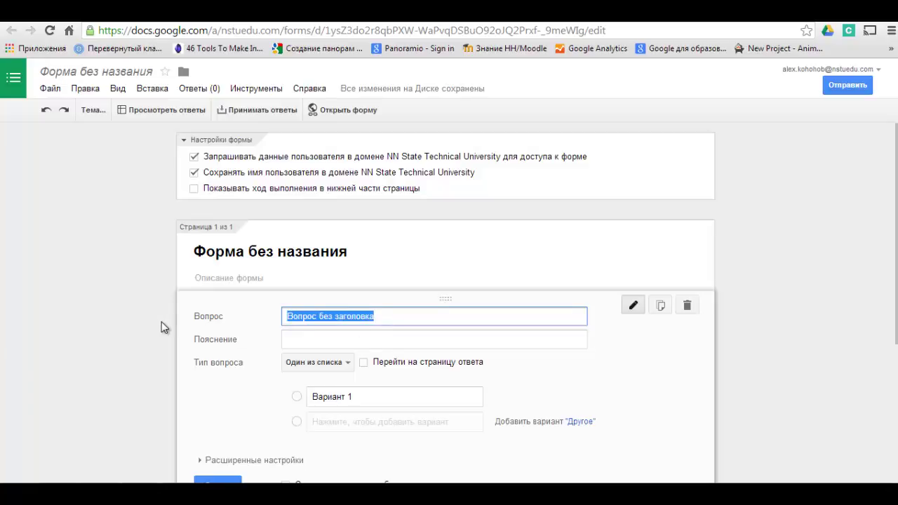
{"action": "type", "text": "Ljrkf"}
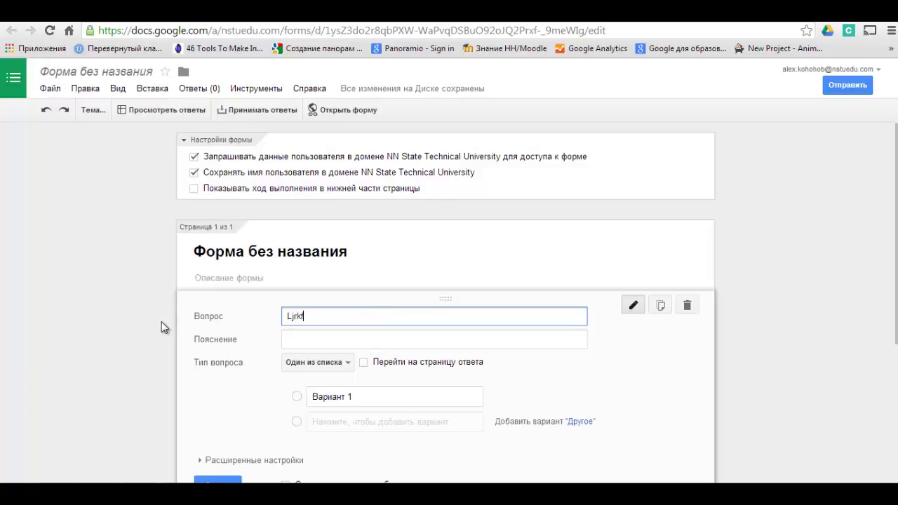
{"action": "type", "text": "lxb"}
{"action": "key", "text": "BackSpace"}
{"action": "key", "text": "BackSpace"}
{"action": "key", "text": "BackSpace"}
{"action": "key", "text": "BackSpace"}
{"action": "key", "text": "BackSpace"}
{"action": "key", "text": "BackSpace"}
{"action": "key", "text": "BackSpace"}
{"action": "key", "text": "BackSpace"}
{"action": "type", "text": "Докладчик"}
{"action": "left_click", "coordinate": [348, 363]}
{"action": "left_click", "coordinate": [338, 396]}
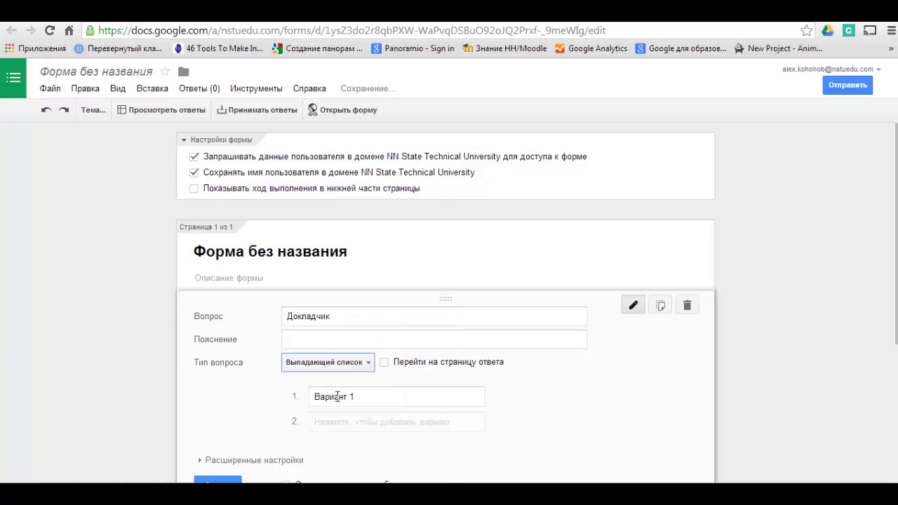
Copy the students' surnames and first names from the achievements spreadsheet and paste them as the Докладчик question's options, replacing "Вариант 1".
{"action": "left_click", "coordinate": [365, 397]}
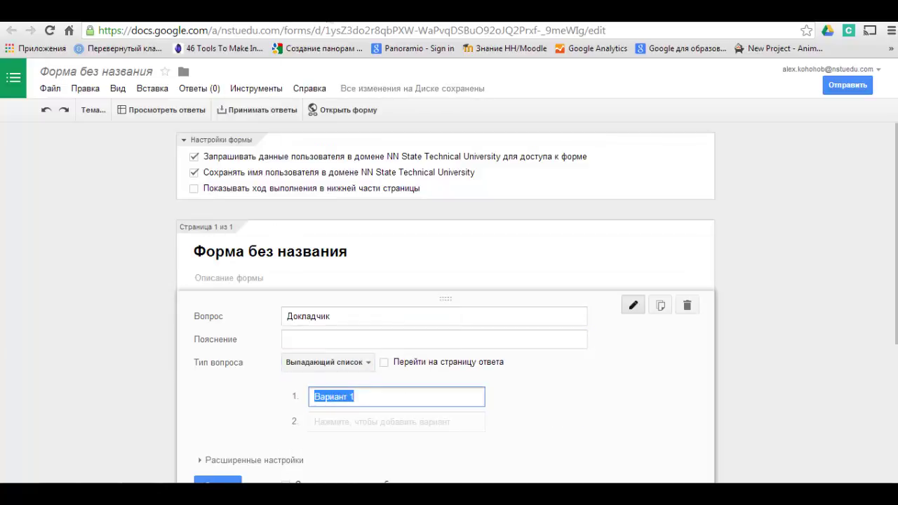
{"action": "left_click", "coordinate": [336, 22]}
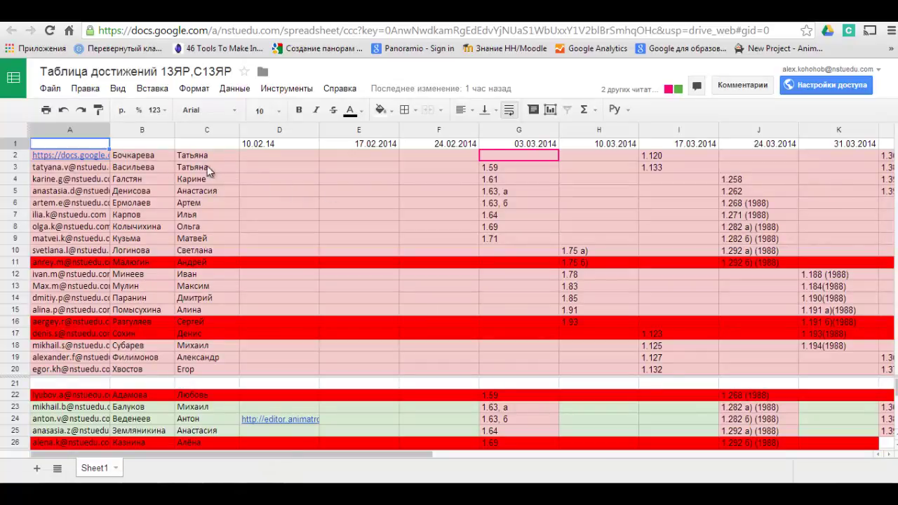
{"action": "left_click_drag", "start_coordinate": [140, 157], "coordinate": [218, 391]}
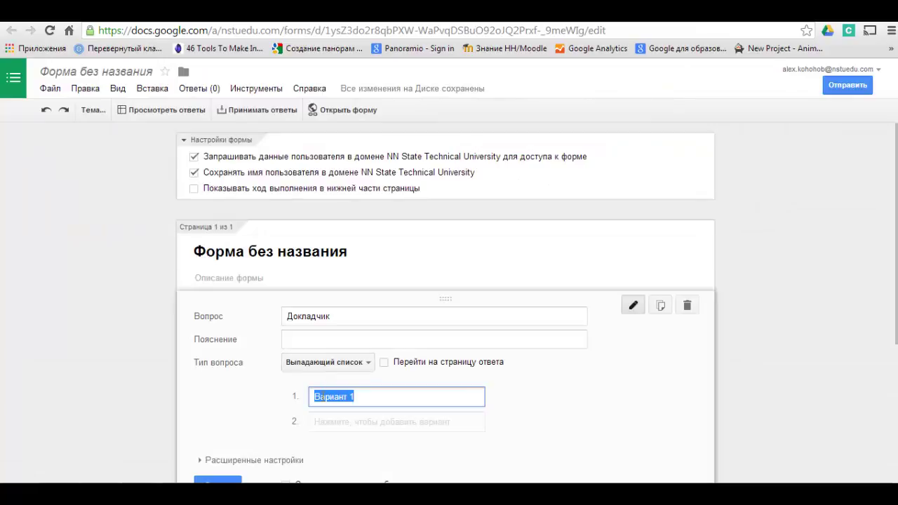
{"action": "right_click", "coordinate": [321, 397]}
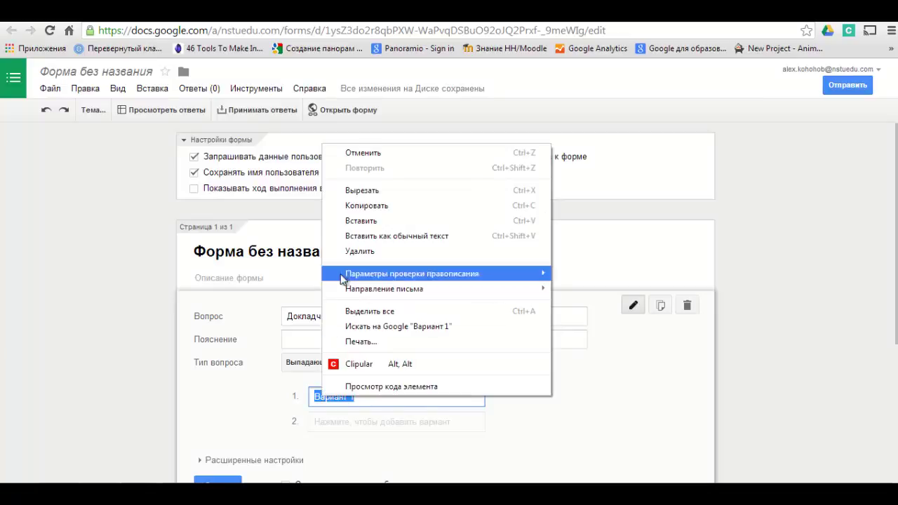
{"action": "left_click", "coordinate": [362, 222]}
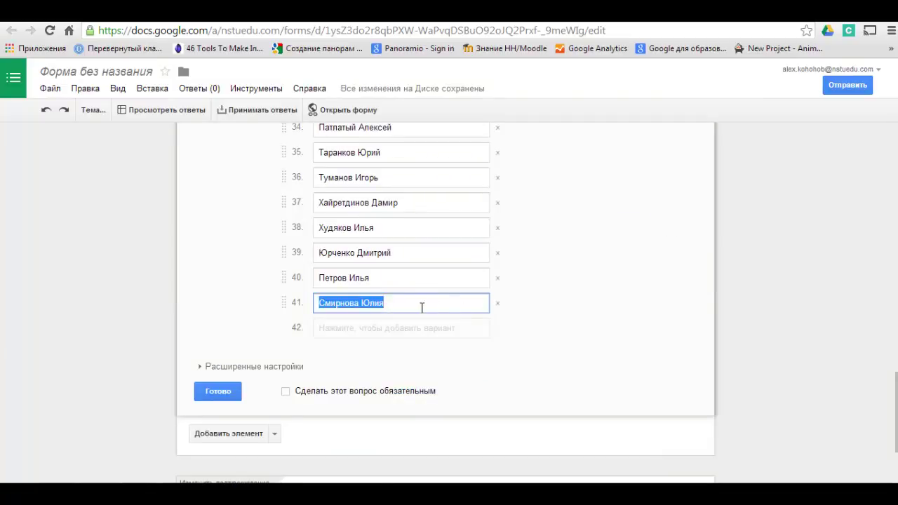
Examine the pasted list of student options in the Докладчик question from end to start and back.
{"action": "scroll", "coordinate": [673, 275], "scroll_direction": "up", "scroll_amount": 2}
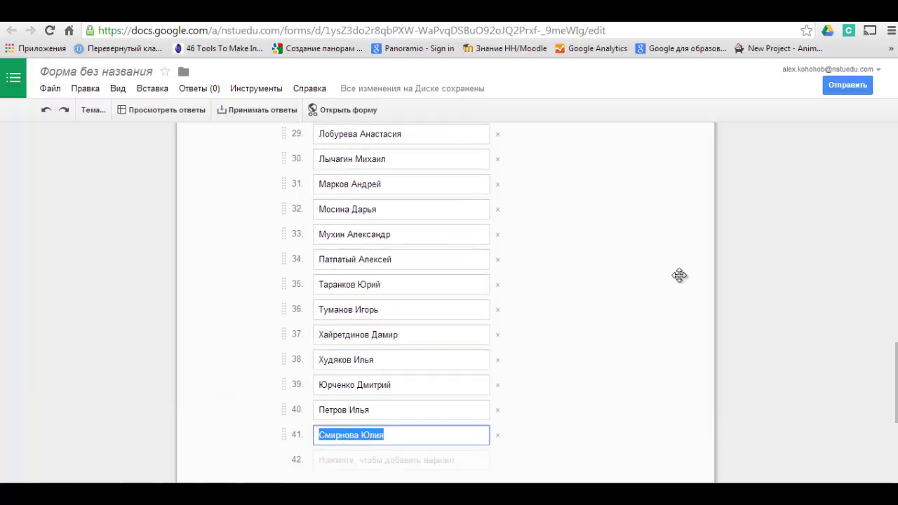
{"action": "scroll", "coordinate": [679, 275], "scroll_direction": "up", "scroll_amount": 3}
{"action": "scroll", "coordinate": [679, 275], "scroll_direction": "down", "scroll_amount": 1}
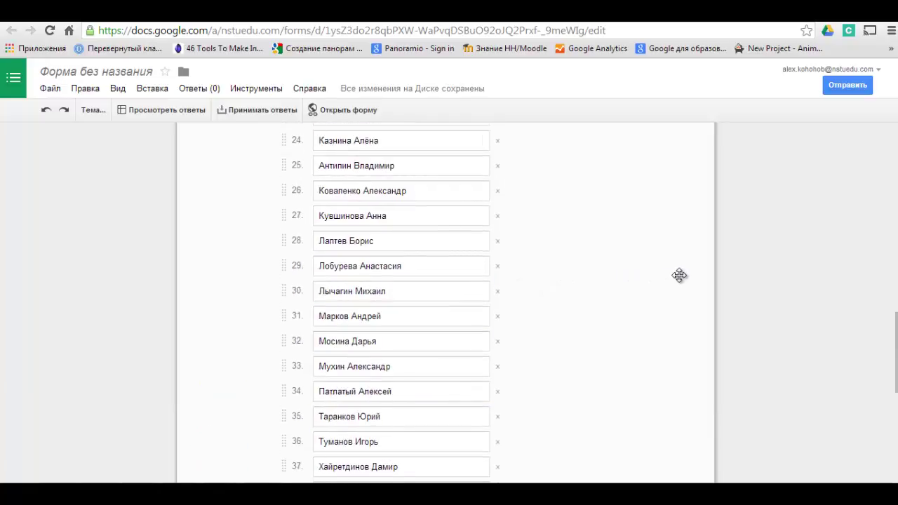
{"action": "scroll", "coordinate": [679, 275], "scroll_direction": "up", "scroll_amount": 5}
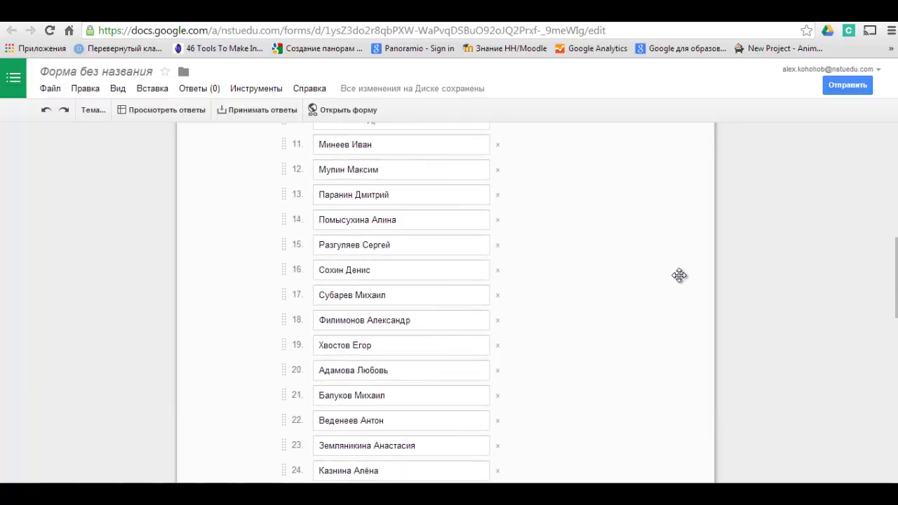
{"action": "scroll", "coordinate": [679, 275], "scroll_direction": "up", "scroll_amount": 6}
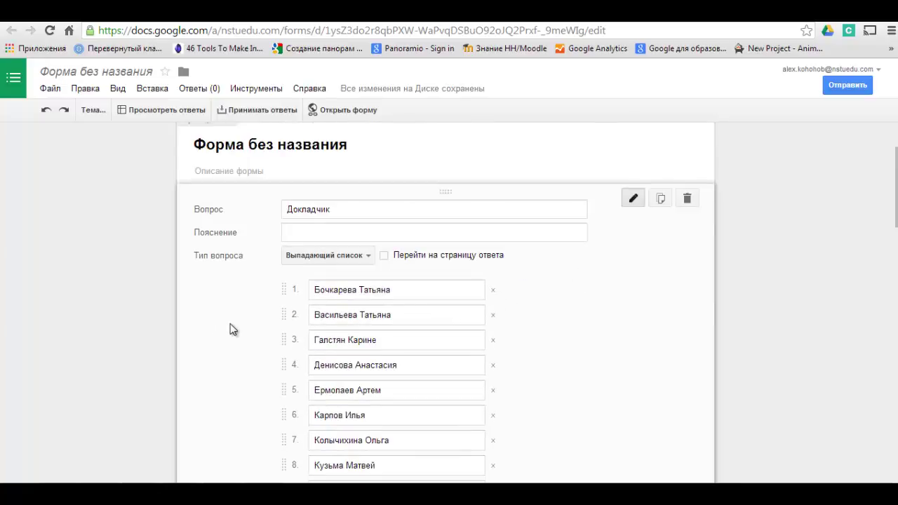
{"action": "scroll", "coordinate": [229, 324], "scroll_direction": "down", "scroll_amount": 8}
{"action": "scroll", "coordinate": [226, 328], "scroll_direction": "down", "scroll_amount": 7}
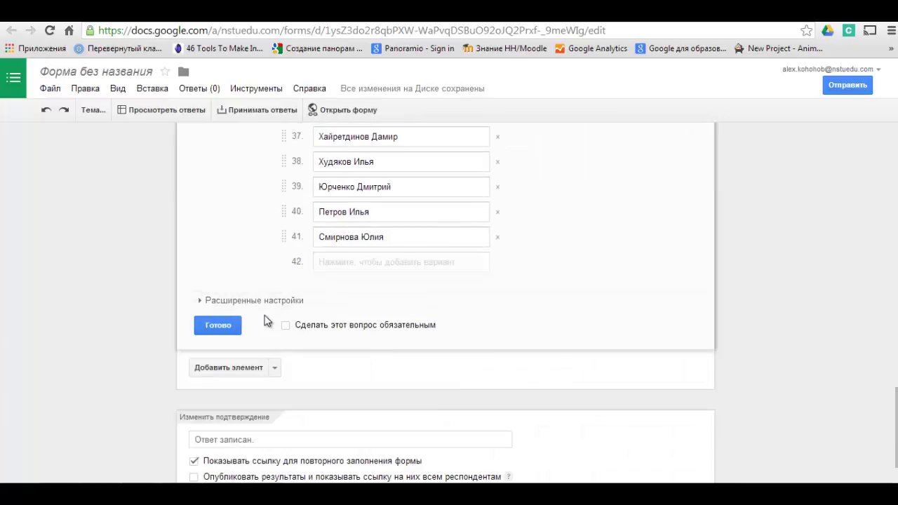
{"action": "scroll", "coordinate": [267, 321], "scroll_direction": "down", "scroll_amount": 1}
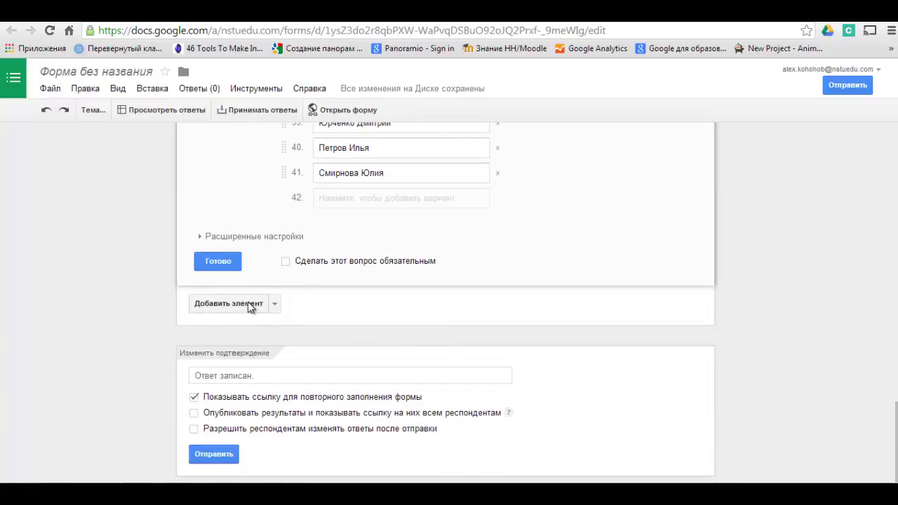
Add a second drop-down list question titled "номер" with the explanation "задачи".
{"action": "left_click", "coordinate": [275, 304]}
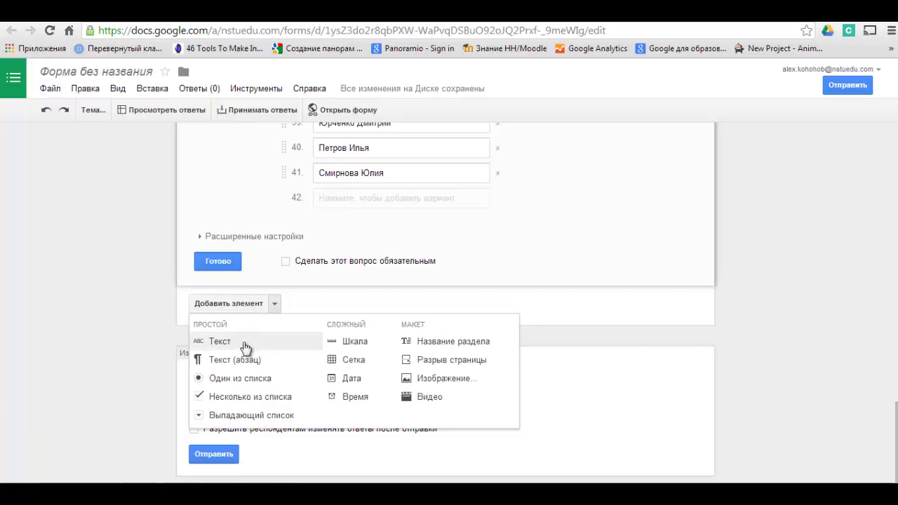
{"action": "left_click", "coordinate": [247, 416]}
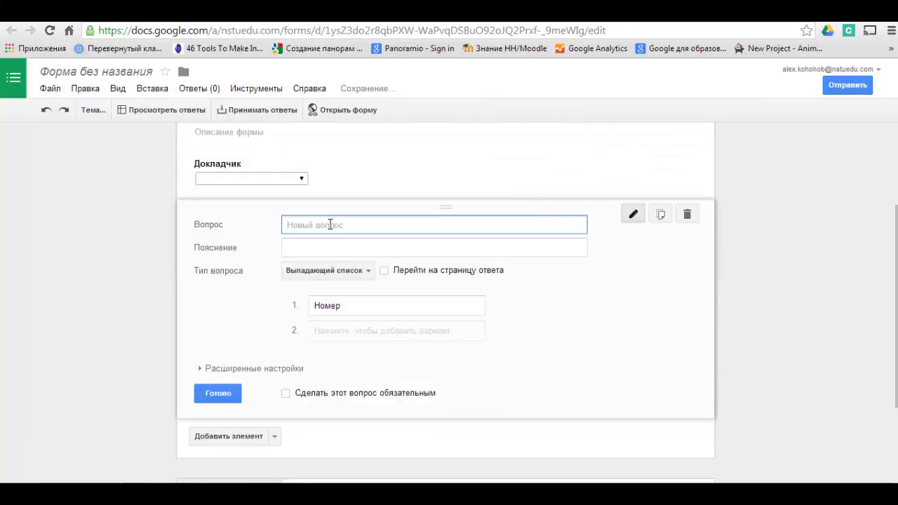
{"action": "type", "text": "номер"}
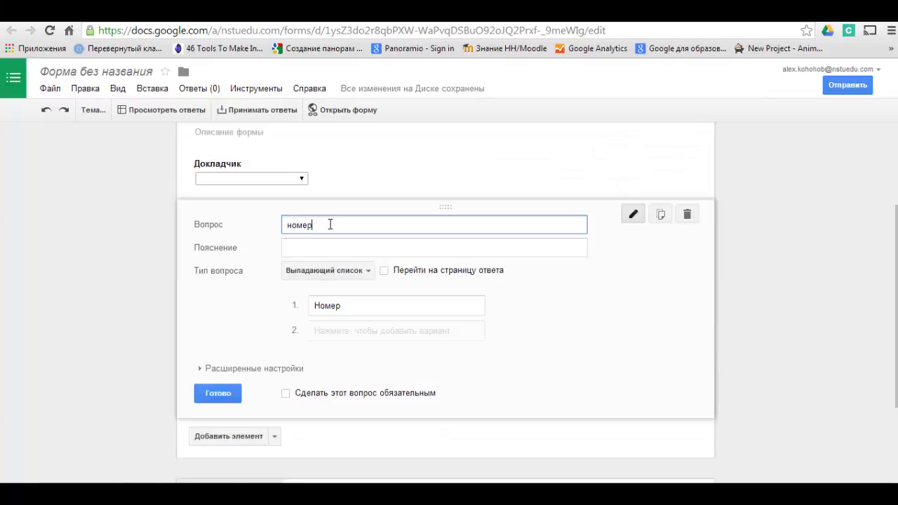
{"action": "left_click", "coordinate": [345, 245]}
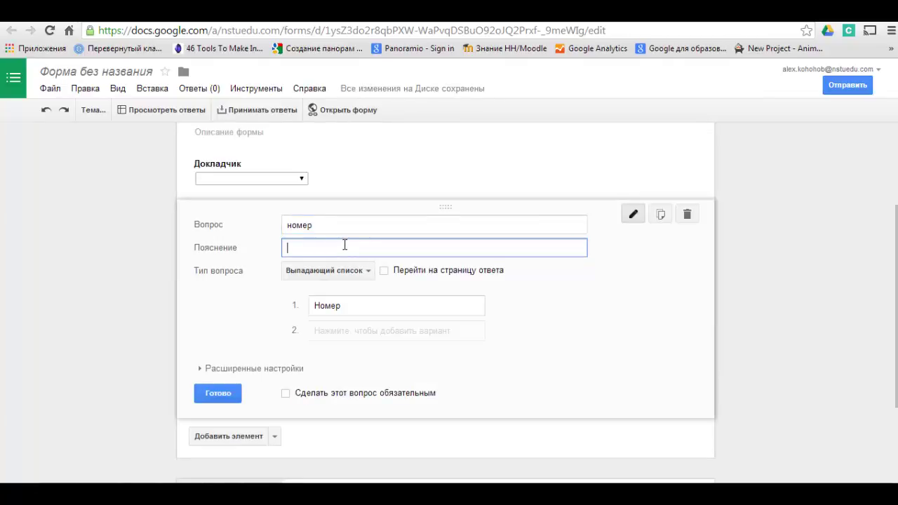
{"action": "type", "text": "задачи"}
Copy the task numbers 1.59 to 1.71 from the spreadsheet's 03.03.2014 column and paste them as the номер question's options.
{"action": "left_click_drag", "start_coordinate": [348, 309], "coordinate": [313, 306]}
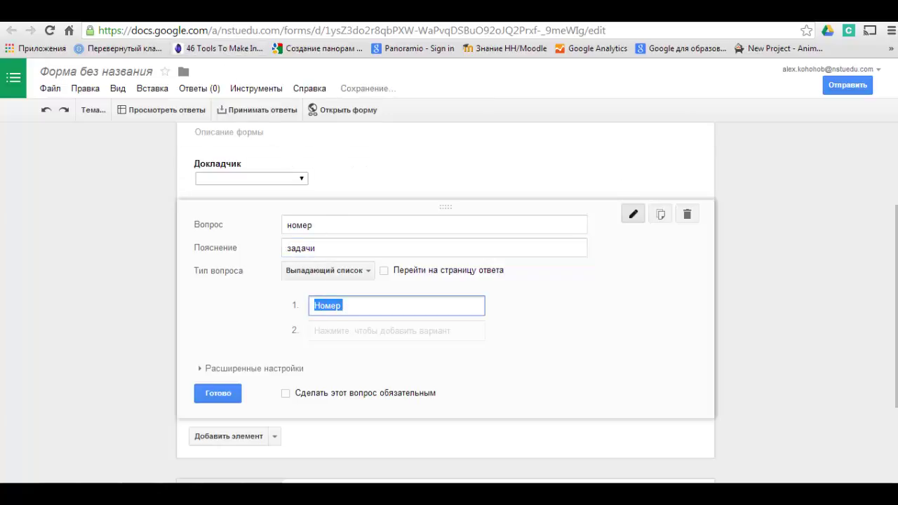
{"action": "left_click", "coordinate": [329, 24]}
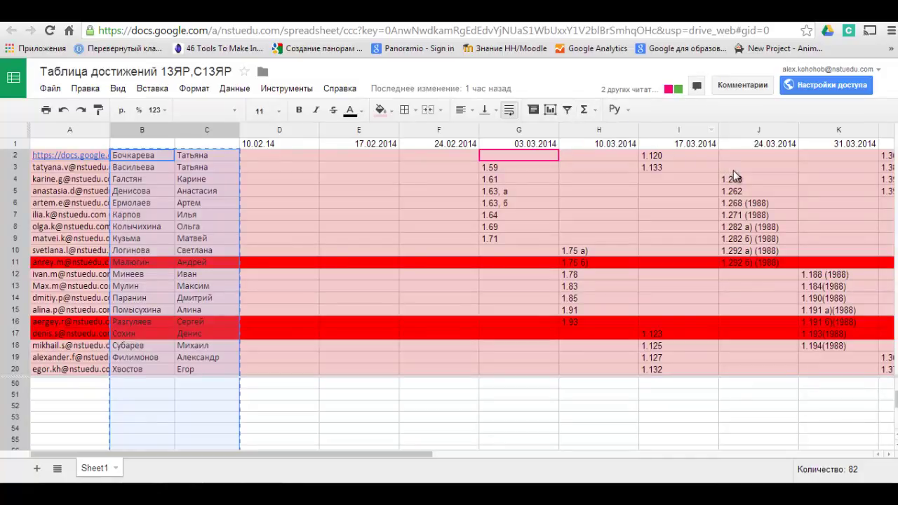
{"action": "left_click_drag", "start_coordinate": [503, 169], "coordinate": [504, 247]}
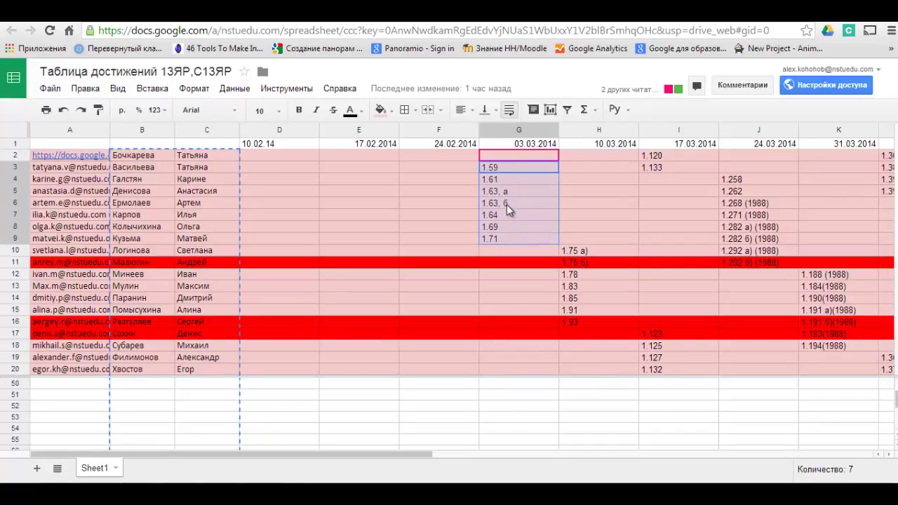
{"action": "right_click", "coordinate": [507, 205]}
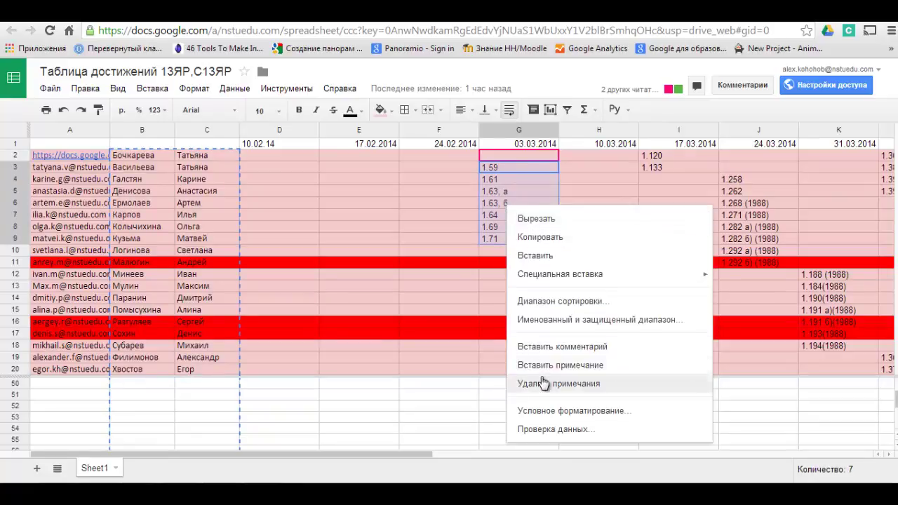
{"action": "left_click", "coordinate": [546, 237]}
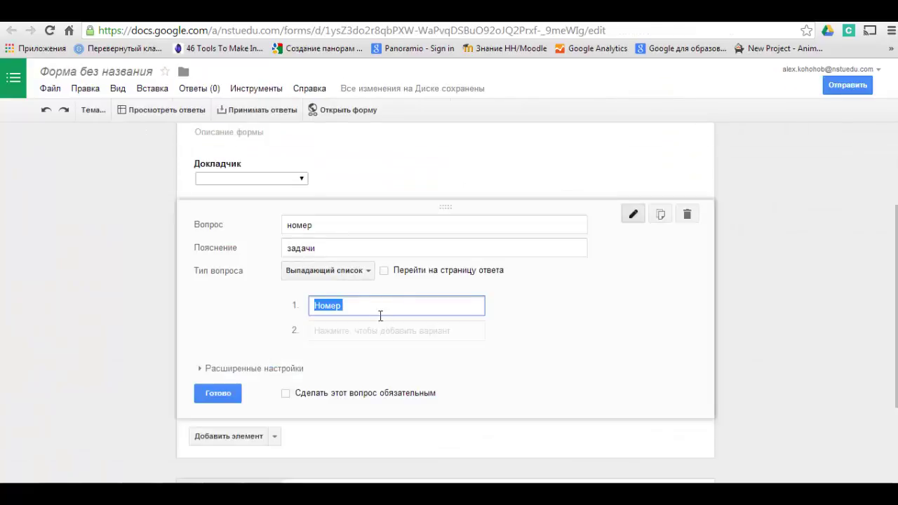
{"action": "right_click", "coordinate": [380, 307]}
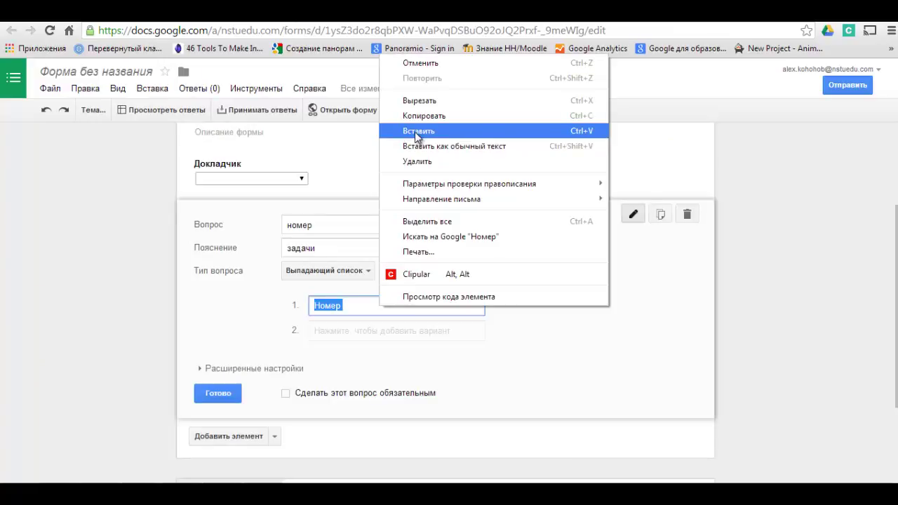
{"action": "left_click", "coordinate": [418, 131]}
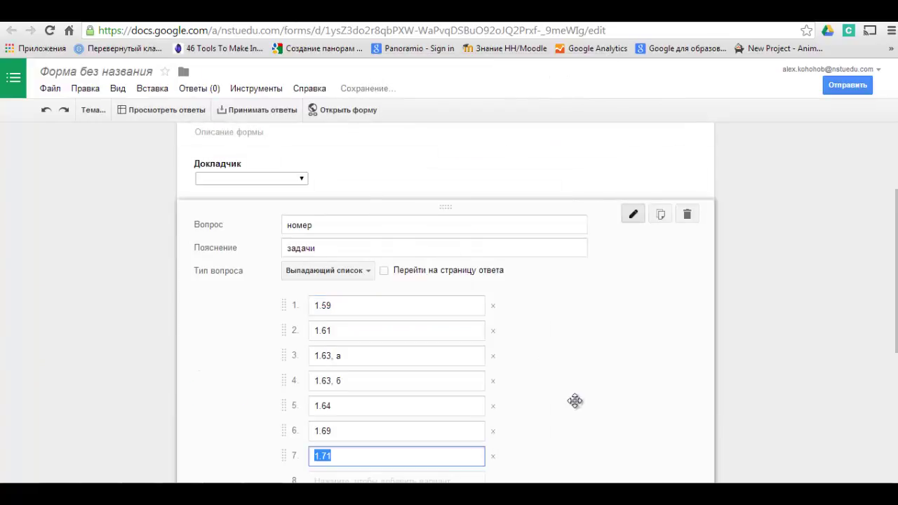
Add a scale question (Шкала) to the form below the номер question.
{"action": "scroll", "coordinate": [597, 404], "scroll_direction": "down", "scroll_amount": 3}
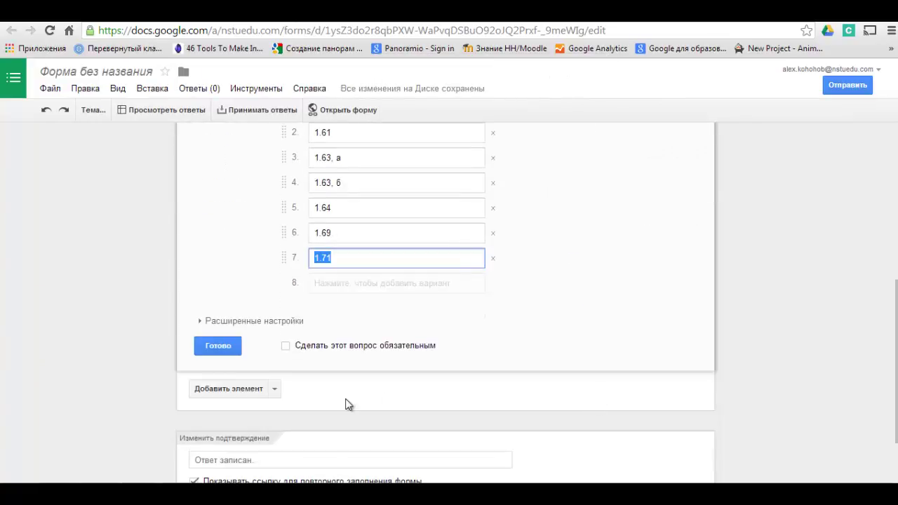
{"action": "left_click", "coordinate": [275, 390]}
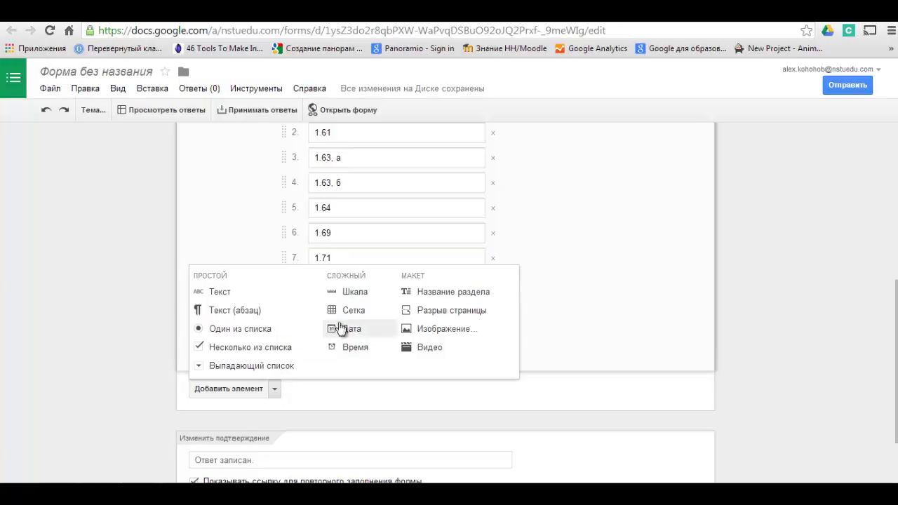
{"action": "left_click", "coordinate": [355, 295]}
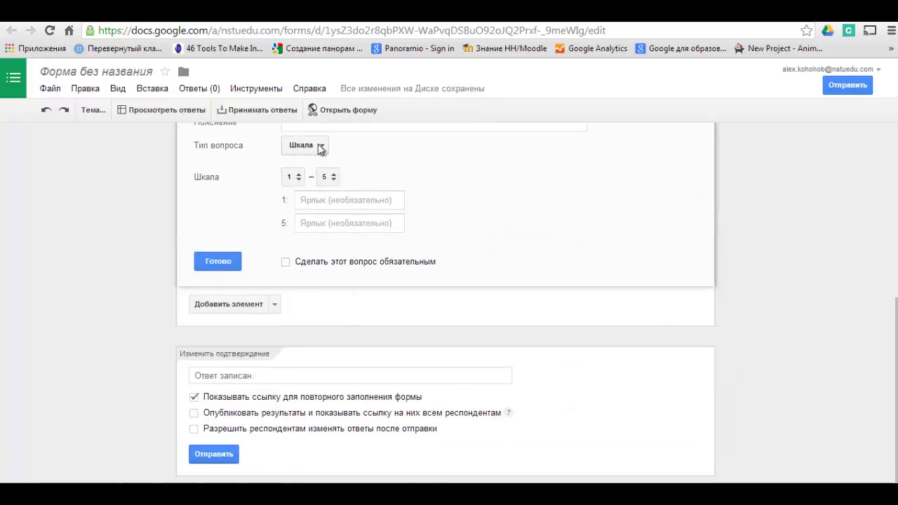
Title the new scale question "Оценка" and add another 1–5 scale question below it titled "все понятно".
{"action": "scroll", "coordinate": [441, 195], "scroll_direction": "up", "scroll_amount": 2}
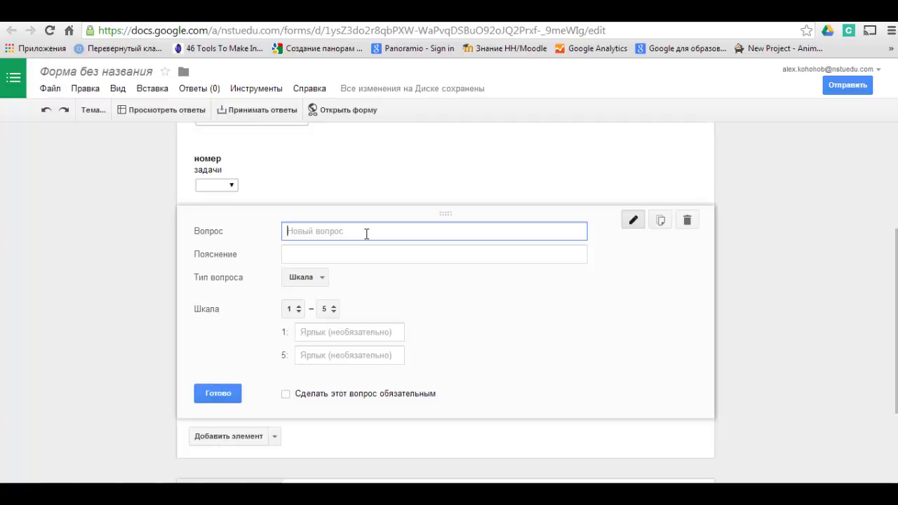
{"action": "type", "text": "Оценка"}
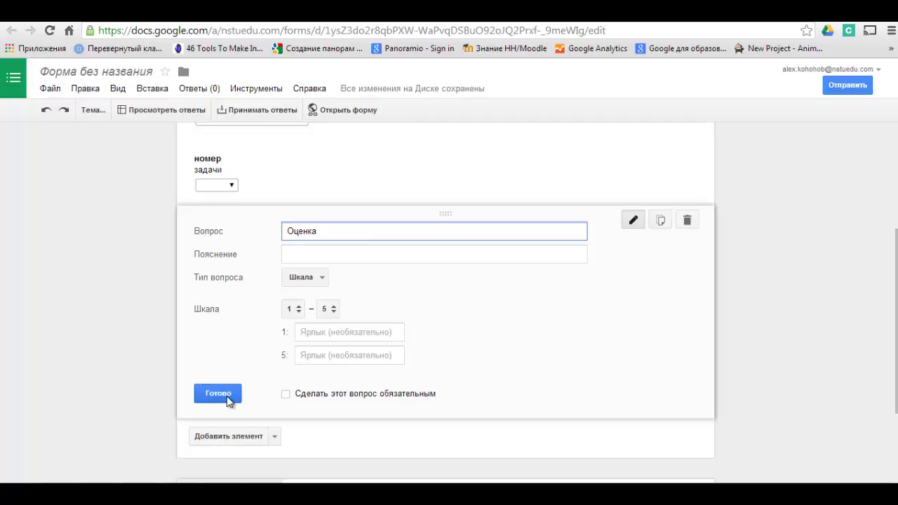
{"action": "left_click", "coordinate": [275, 436]}
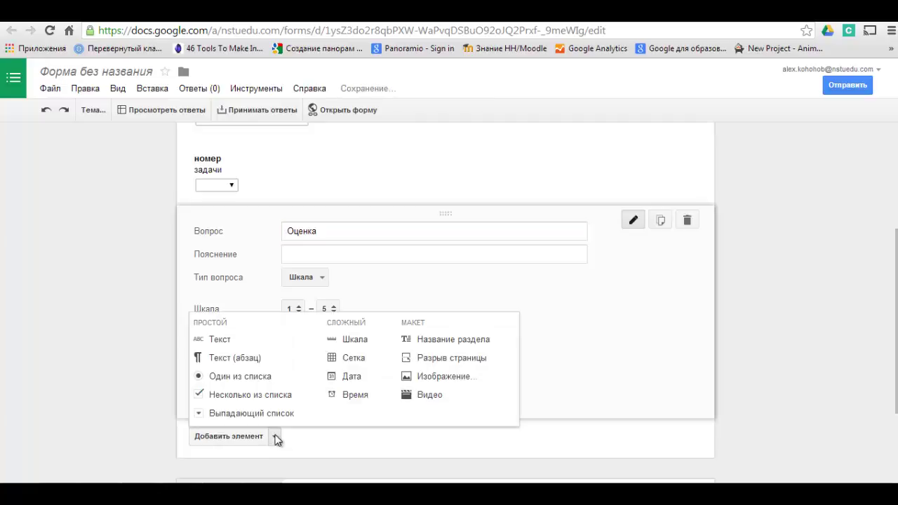
{"action": "left_click", "coordinate": [355, 340]}
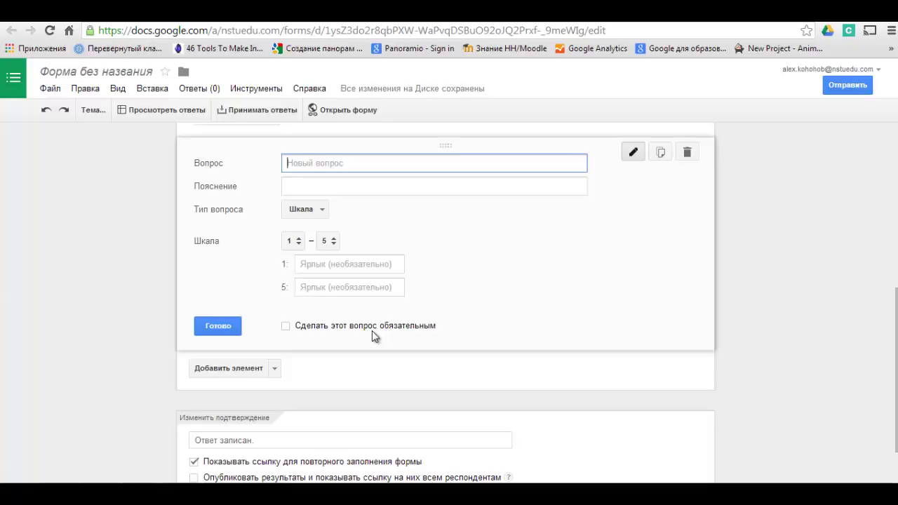
{"action": "type", "text": "все понятно"}
Add a third 1–5 scale question titled "сложность задачи" with the explanation "1 - простая, 5 - сложная".
{"action": "left_click", "coordinate": [275, 369]}
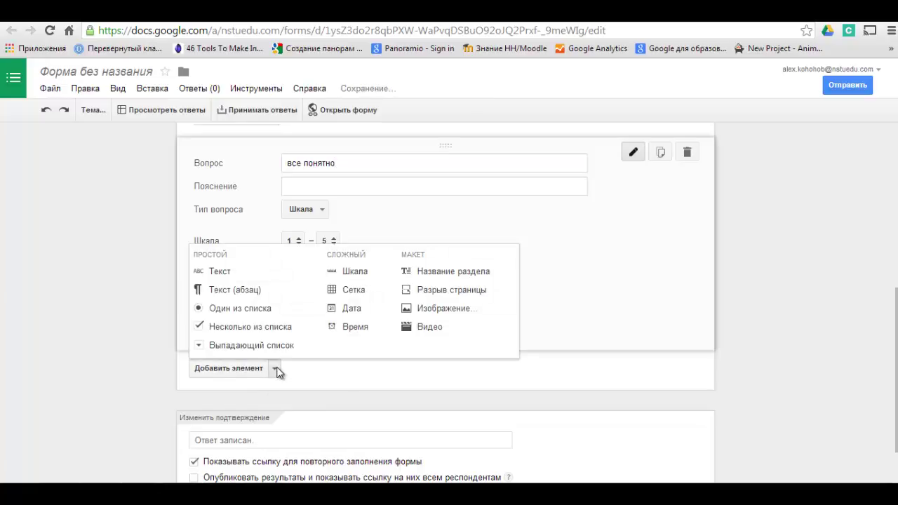
{"action": "left_click", "coordinate": [353, 270]}
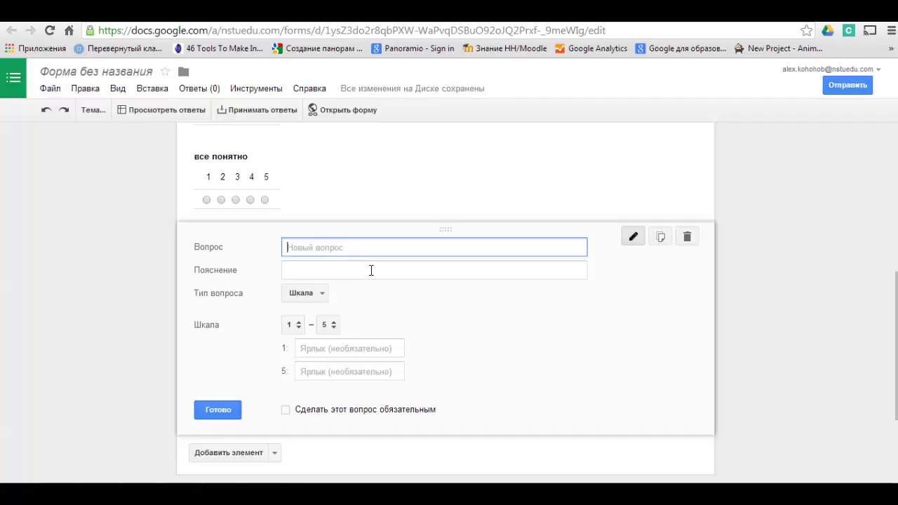
{"action": "type", "text": "сложность задачи"}
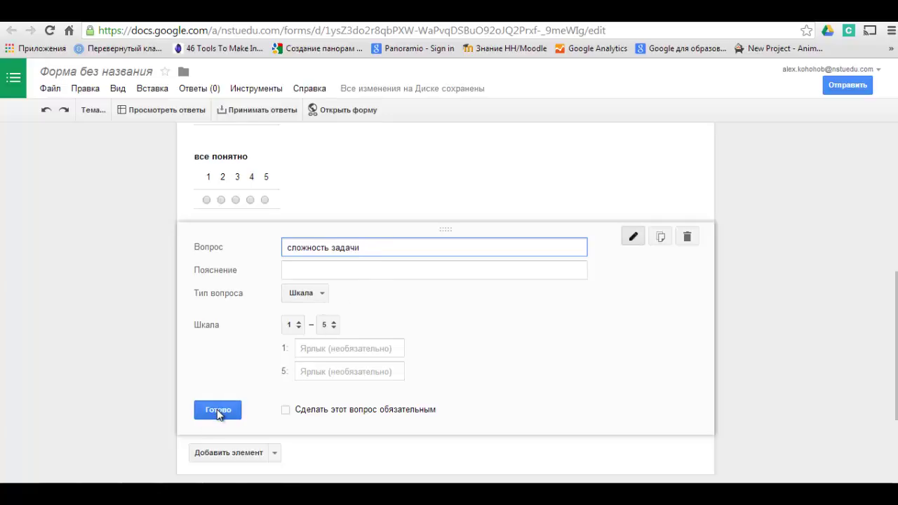
{"action": "left_click", "coordinate": [314, 270]}
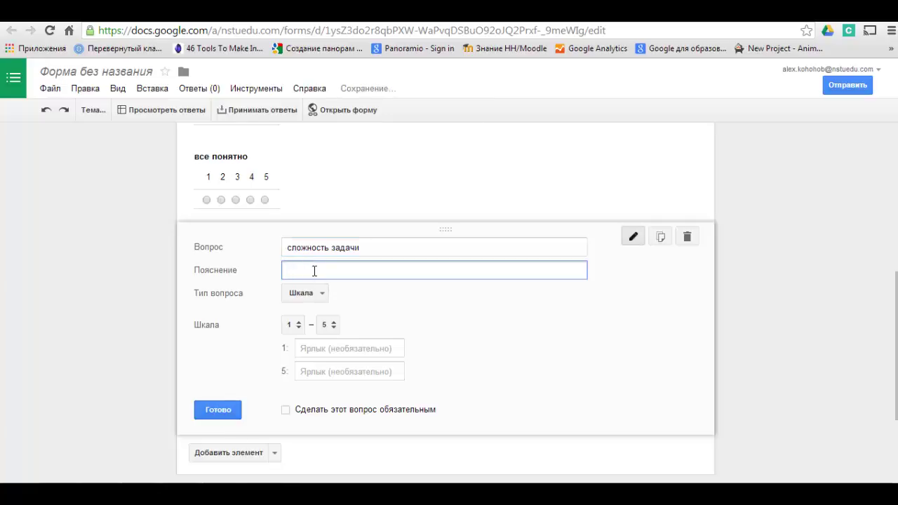
{"action": "type", "text": "1 - "}
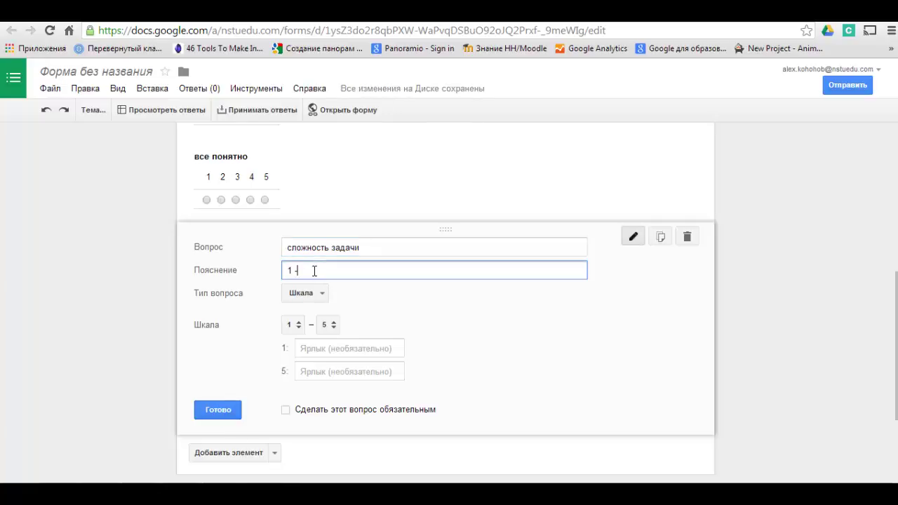
{"action": "type", "text": "простая"}
{"action": "type", "text": ", 5 - сложная"}
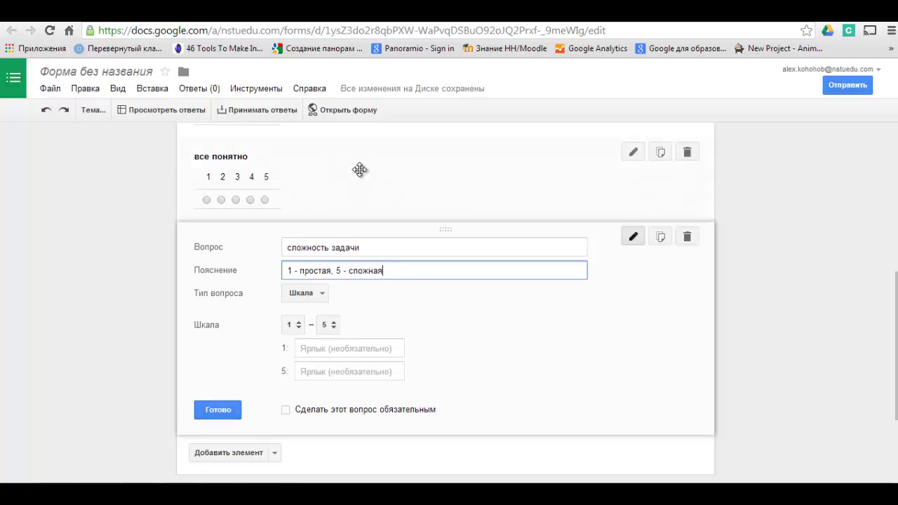
Give the "все понятно" scale question the explanation "1 - не понятно, 5 - все понятно".
{"action": "scroll", "coordinate": [362, 172], "scroll_direction": "up", "scroll_amount": 3}
{"action": "scroll", "coordinate": [366, 211], "scroll_direction": "down", "scroll_amount": 2}
{"action": "scroll", "coordinate": [371, 261], "scroll_direction": "down", "scroll_amount": 1}
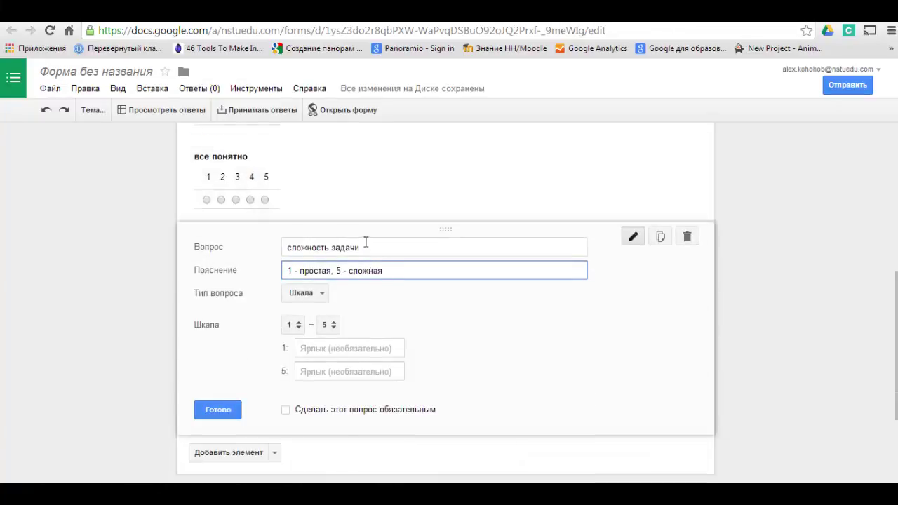
{"action": "scroll", "coordinate": [365, 240], "scroll_direction": "up", "scroll_amount": 2}
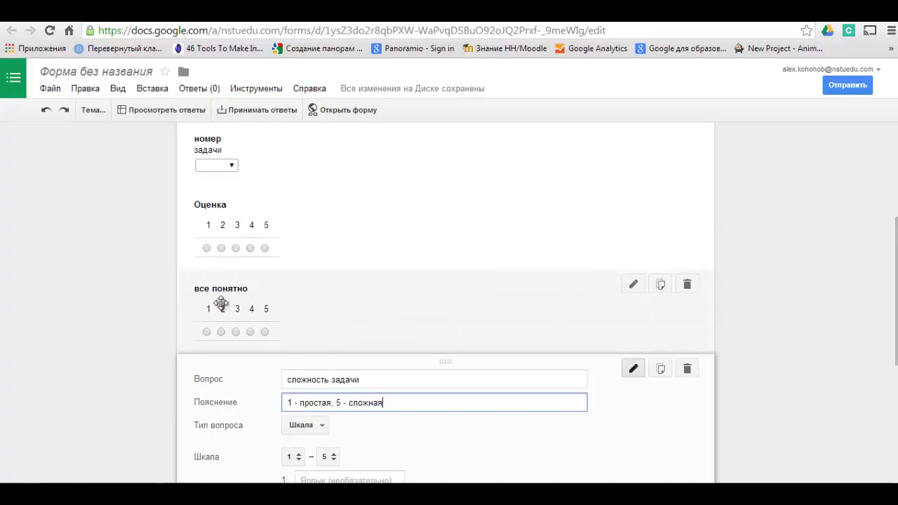
{"action": "left_click", "coordinate": [633, 284]}
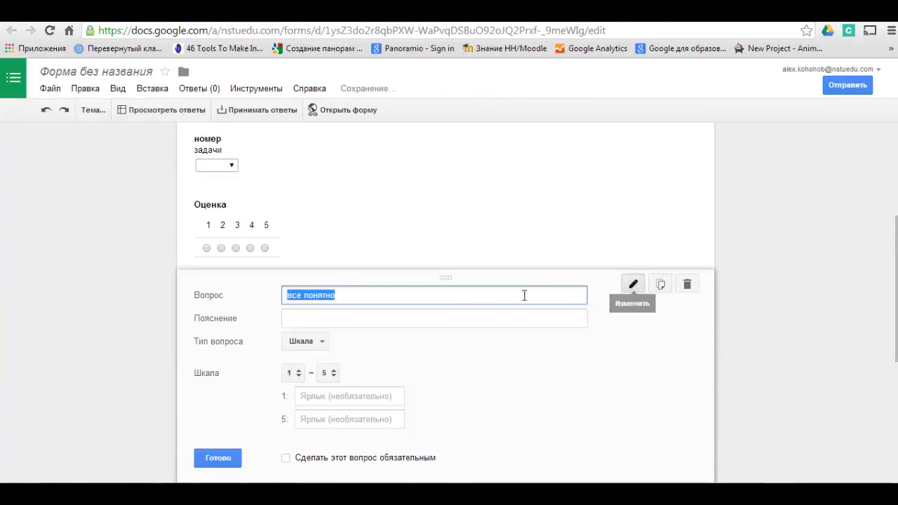
{"action": "left_click", "coordinate": [306, 320]}
{"action": "type", "text": "1-"}
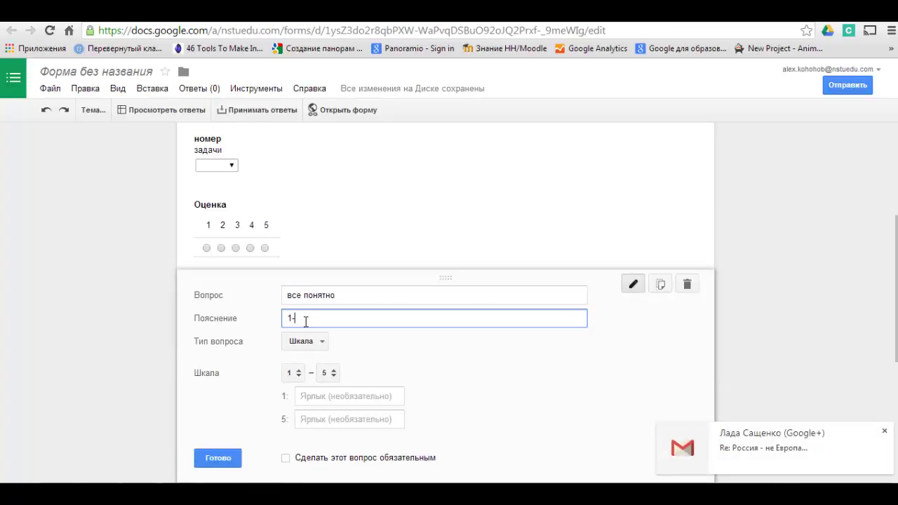
{"action": "key", "text": "BackSpace"}
{"action": "type", "text": "- не понятно, 5"}
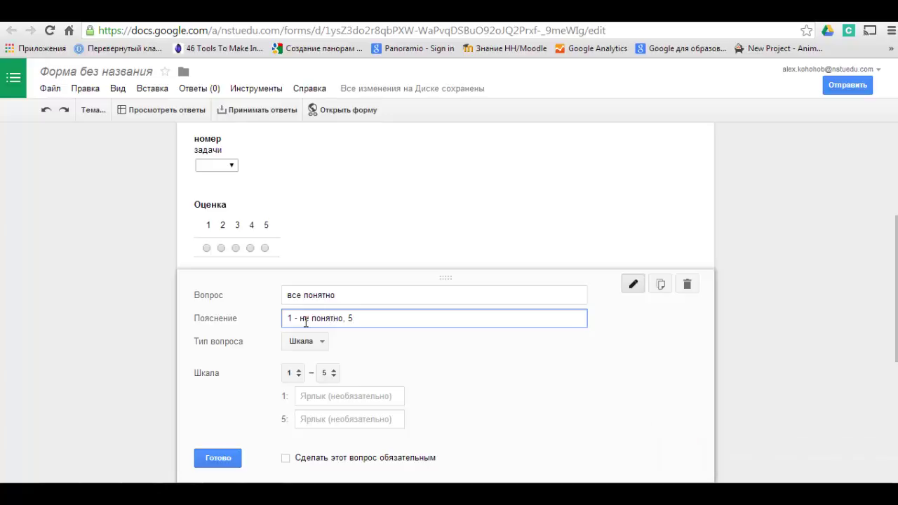
{"action": "type", "text": " - все понятно"}
Give the "Оценка" scale question the explanation "моя оценка выступления".
{"action": "scroll", "coordinate": [458, 214], "scroll_direction": "up", "scroll_amount": 2}
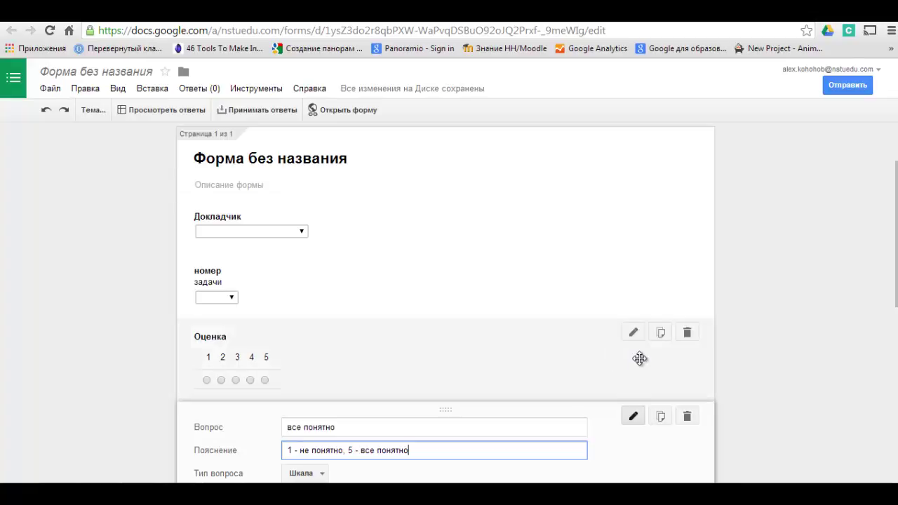
{"action": "left_click", "coordinate": [633, 332]}
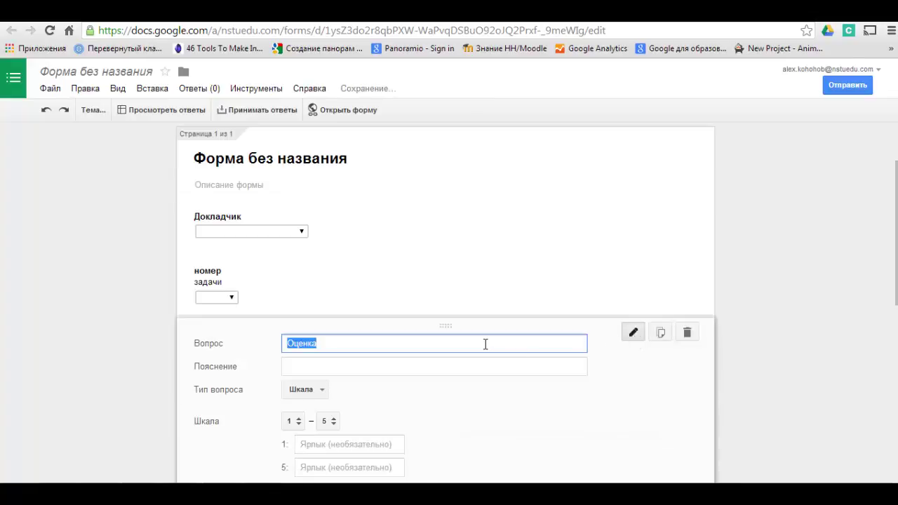
{"action": "key", "text": "Left"}
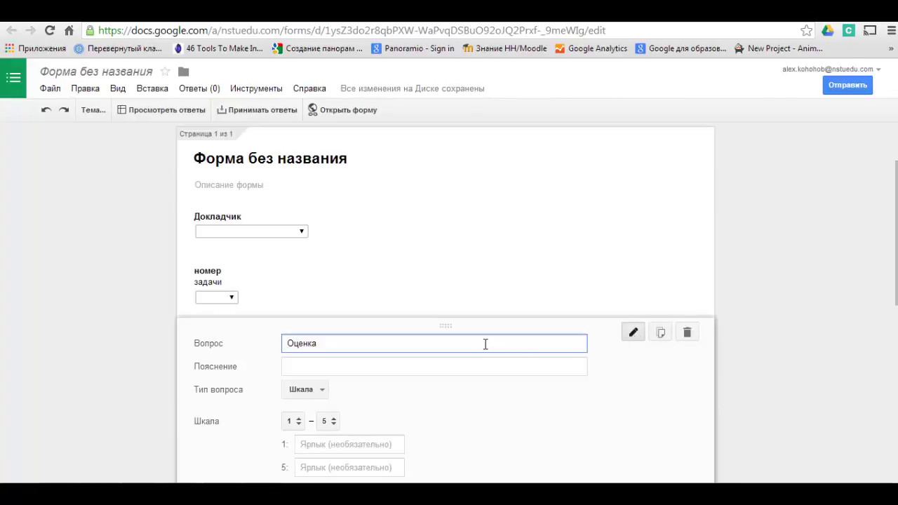
{"action": "left_click", "coordinate": [464, 371]}
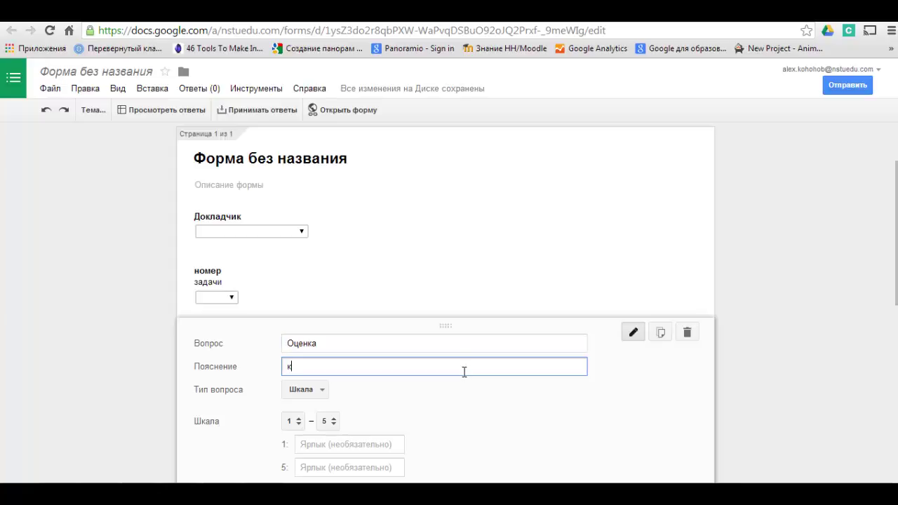
{"action": "type", "text": "моя оценка выступле"}
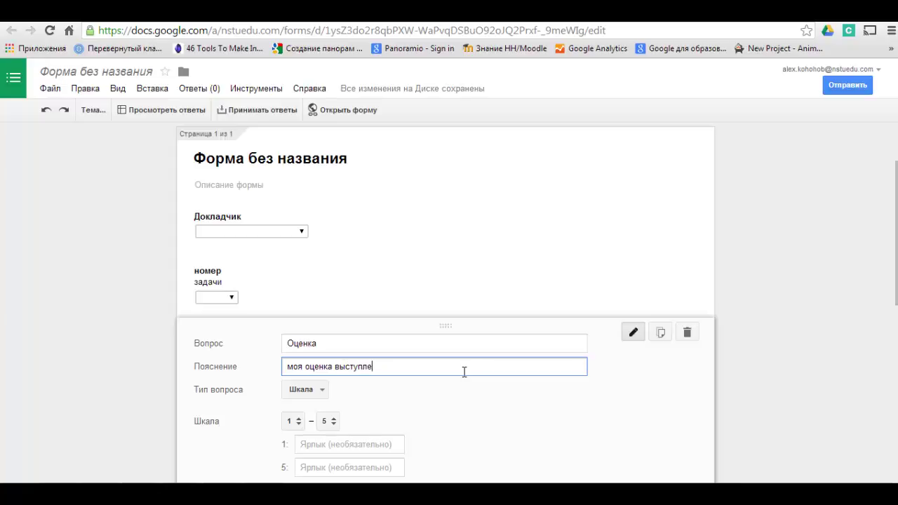
{"action": "type", "text": "ния"}
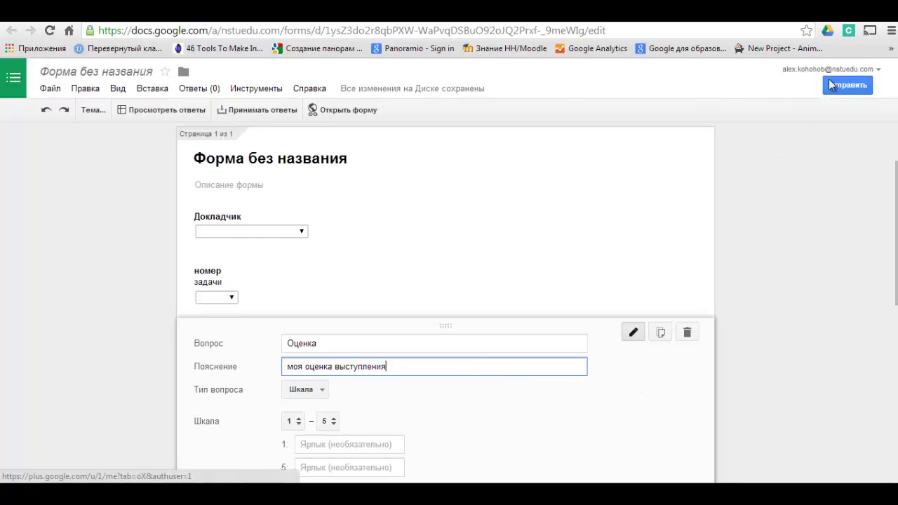
{"action": "left_click", "coordinate": [264, 90]}
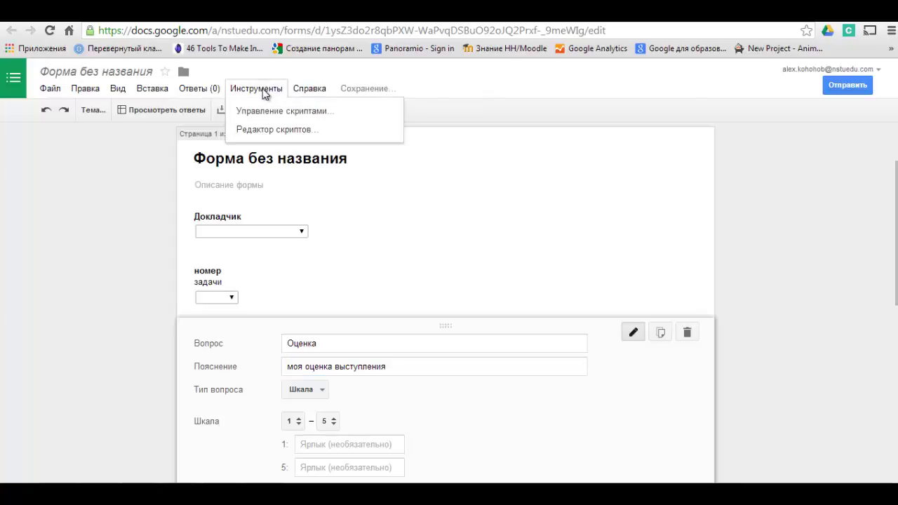
{"action": "mouse_move", "coordinate": [206, 89]}
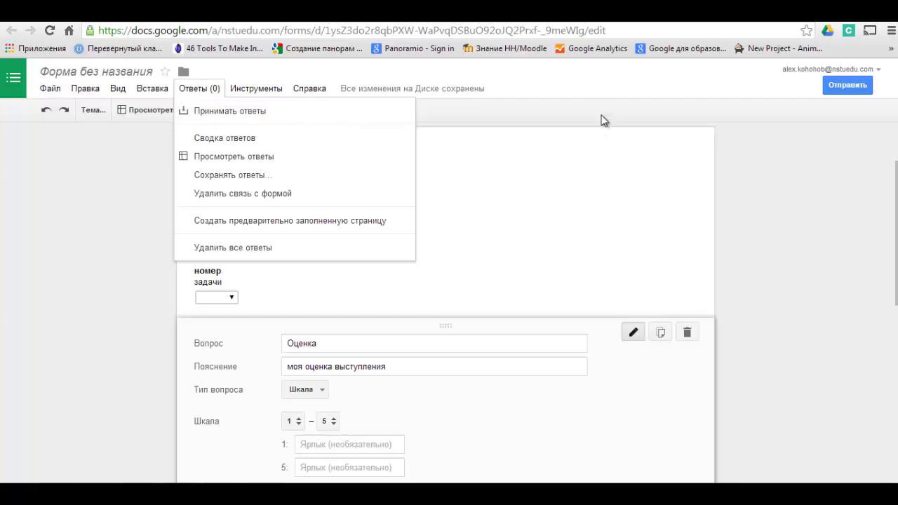
{"action": "left_click", "coordinate": [585, 87]}
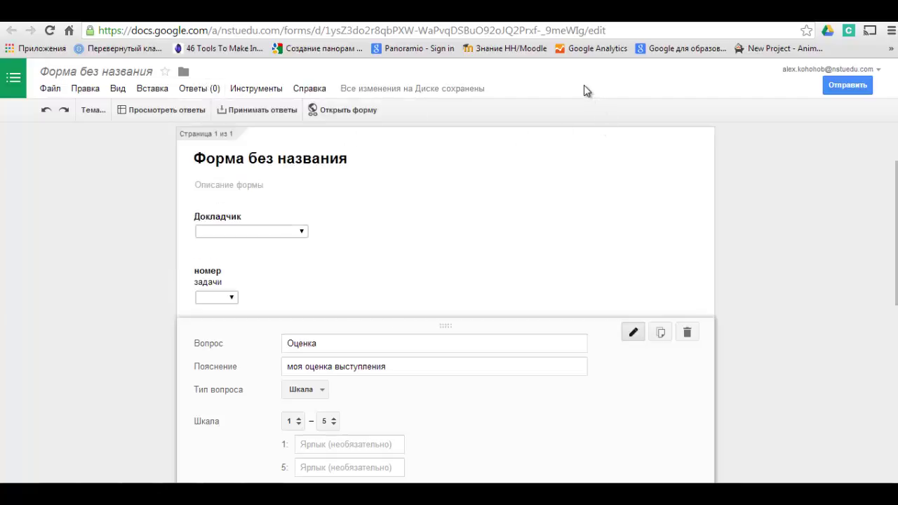
Open the live form and submit a test response with a speaker, task 1.63, а, Оценка 5, все понятно 4 and сложность задачи 4.
{"action": "left_click", "coordinate": [337, 112]}
{"action": "left_click", "coordinate": [354, 162]}
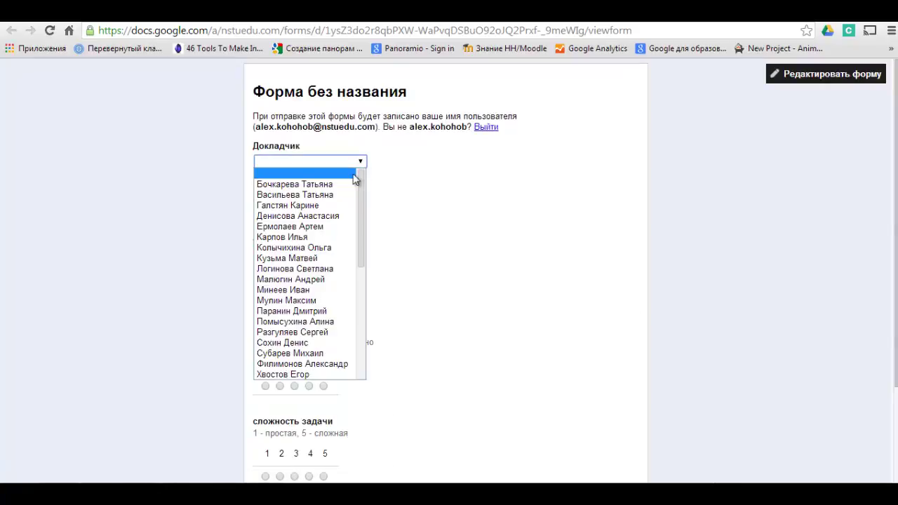
{"action": "left_click", "coordinate": [287, 290]}
{"action": "left_click", "coordinate": [284, 214]}
{"action": "left_click", "coordinate": [281, 257]}
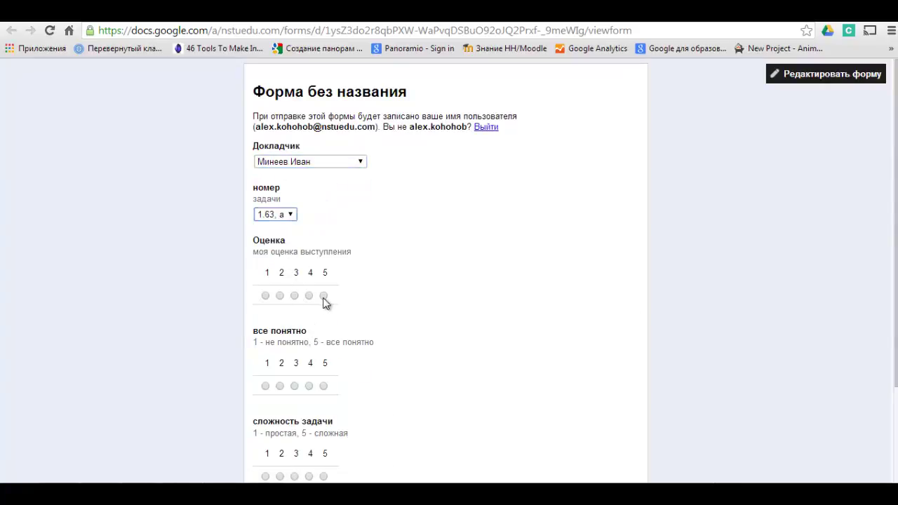
{"action": "left_click", "coordinate": [324, 295]}
{"action": "left_click", "coordinate": [309, 386]}
{"action": "left_click", "coordinate": [309, 477]}
{"action": "scroll", "coordinate": [418, 368], "scroll_direction": "down", "scroll_amount": 3}
{"action": "left_click", "coordinate": [274, 412]}
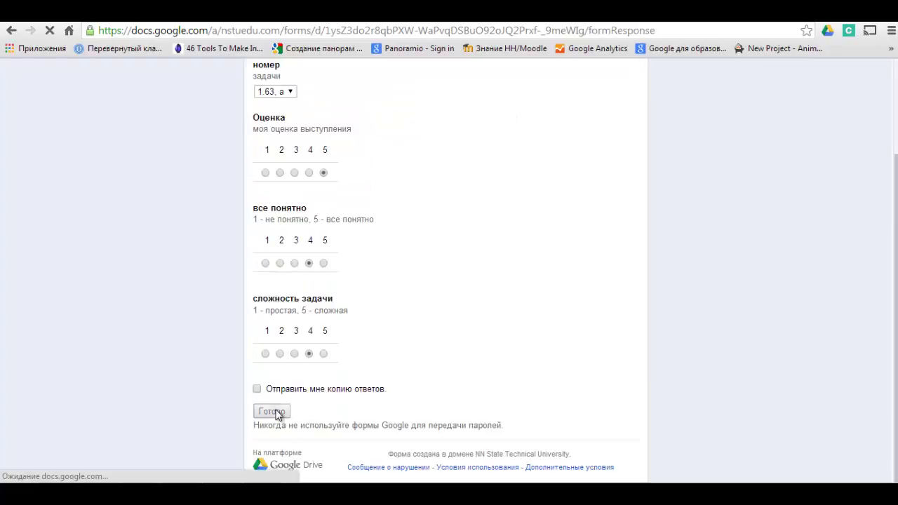
Submit a second response for another speaker without a task number, rating Оценка 5, все понятно 3 and сложность задачи 2.
{"action": "left_click", "coordinate": [381, 158]}
{"action": "left_click", "coordinate": [360, 162]}
{"action": "left_click", "coordinate": [303, 309]}
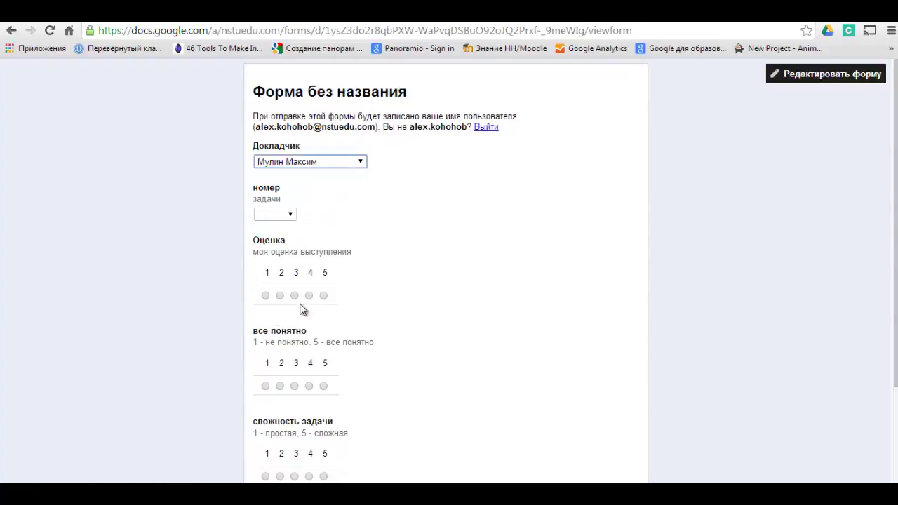
{"action": "left_click", "coordinate": [324, 296]}
{"action": "left_click", "coordinate": [295, 386]}
{"action": "left_click", "coordinate": [280, 476]}
{"action": "scroll", "coordinate": [280, 421], "scroll_direction": "down", "scroll_amount": 3}
{"action": "left_click", "coordinate": [272, 413]}
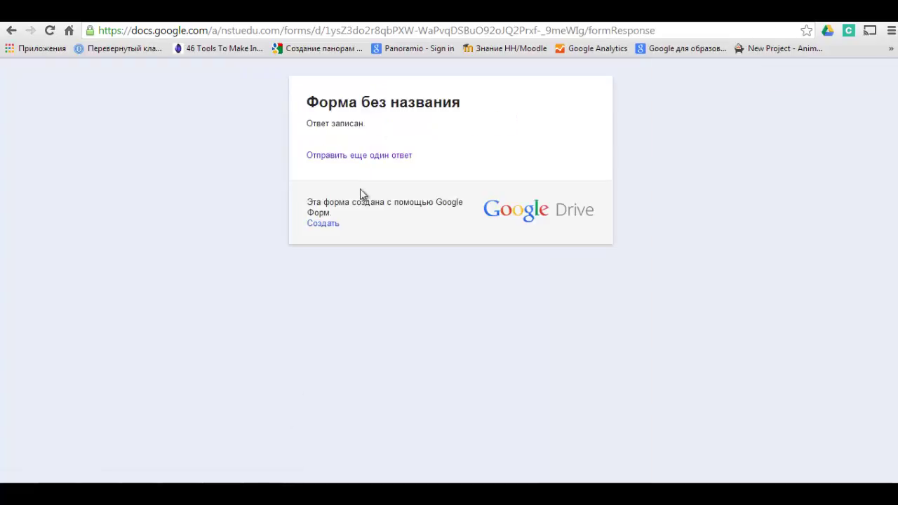
Submit a third response for a different speaker with task 1.59, Оценка 2, все понятно 3 and сложность задачи 5.
{"action": "left_click", "coordinate": [359, 155]}
{"action": "left_click", "coordinate": [330, 162]}
{"action": "left_click", "coordinate": [301, 323]}
{"action": "left_click", "coordinate": [277, 214]}
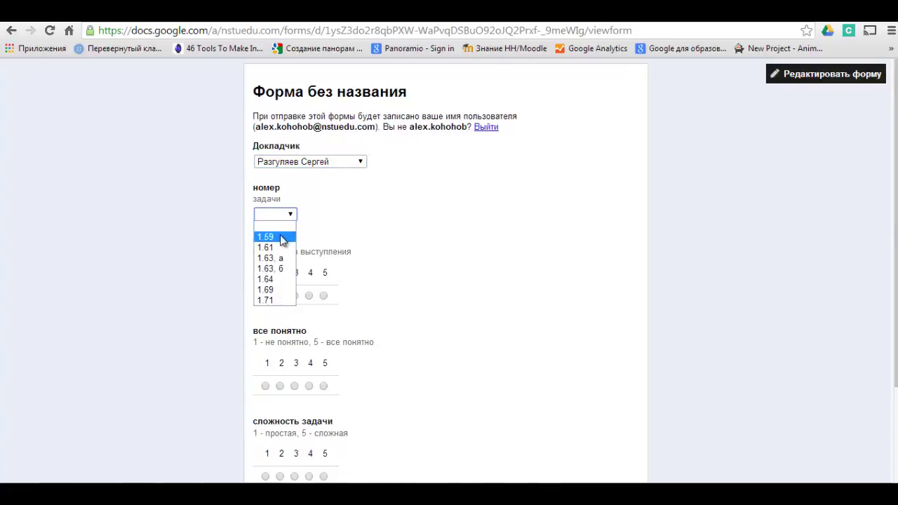
{"action": "left_click", "coordinate": [282, 240]}
{"action": "left_click", "coordinate": [280, 295]}
{"action": "left_click", "coordinate": [295, 386]}
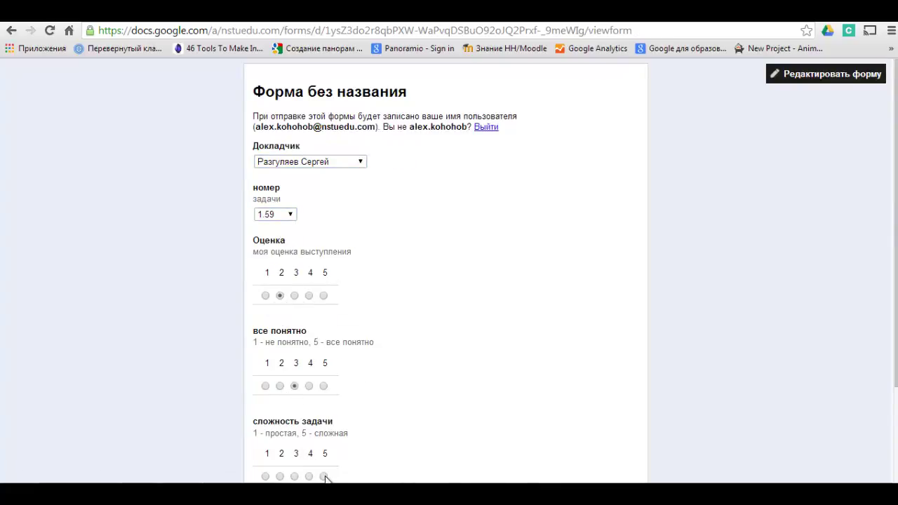
{"action": "left_click", "coordinate": [324, 477]}
{"action": "scroll", "coordinate": [309, 449], "scroll_direction": "down", "scroll_amount": 3}
{"action": "left_click", "coordinate": [281, 415]}
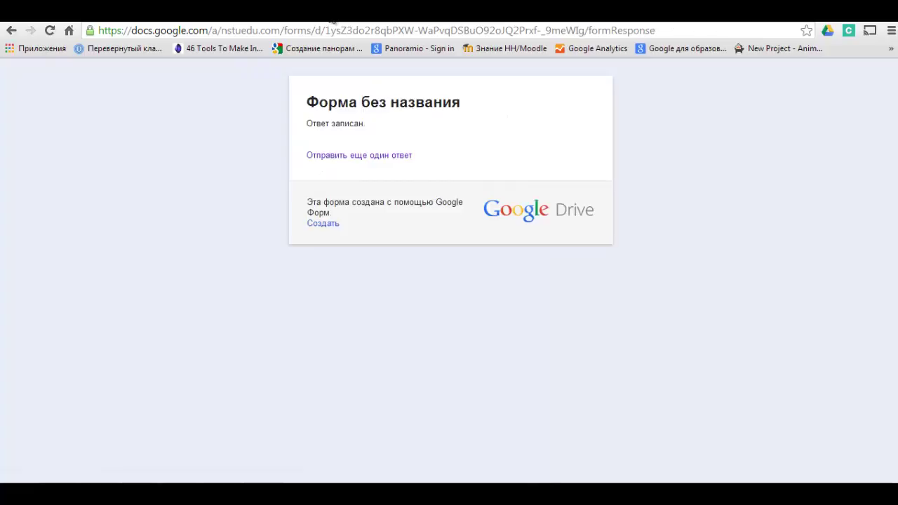
Return to the form editor and open the spreadsheet that collects the form's responses.
{"action": "key", "text": "ctrl+Tab"}
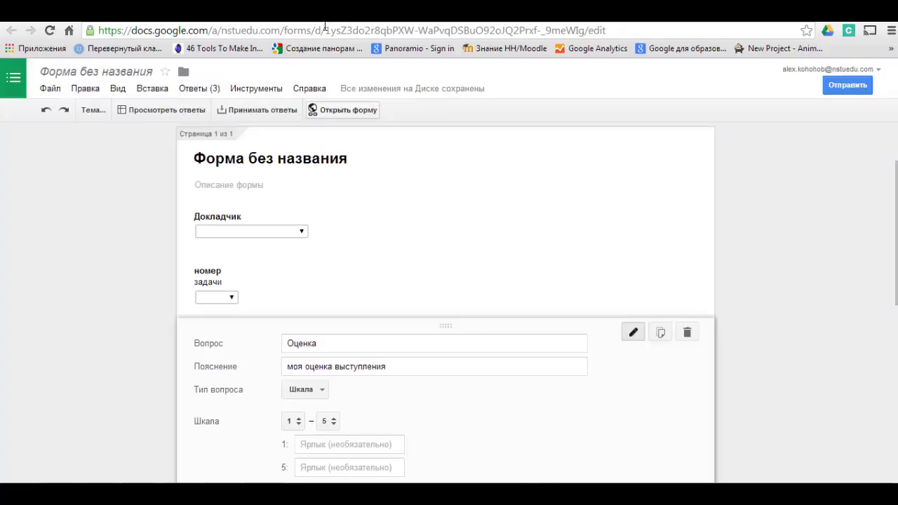
{"action": "left_click", "coordinate": [198, 88]}
{"action": "left_click", "coordinate": [241, 154]}
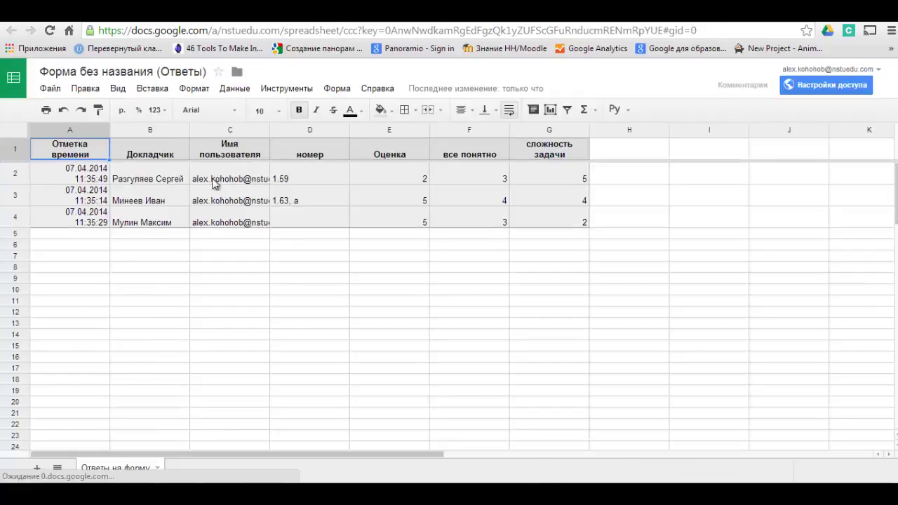